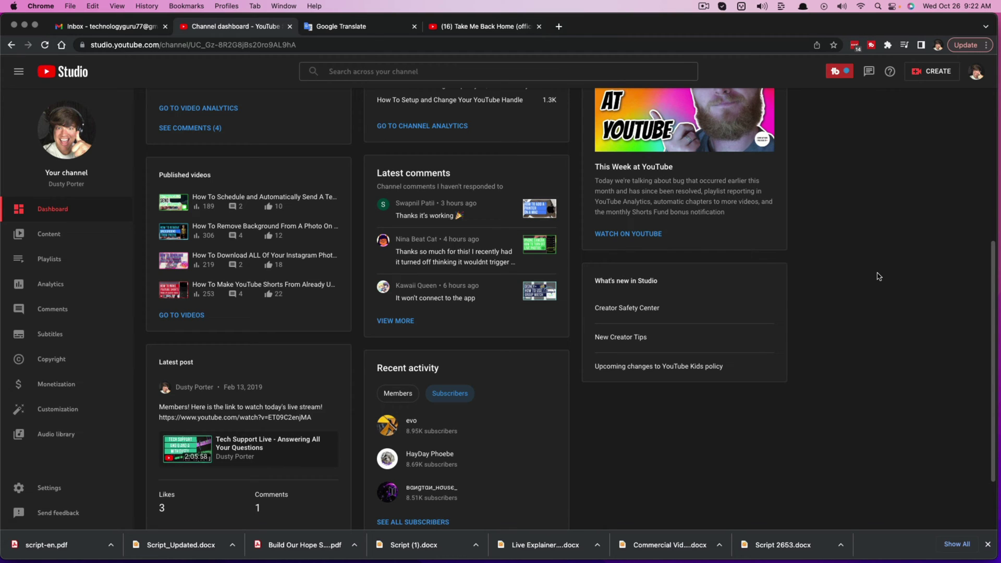
# Return to the Studio dashboard and start a new video upload from CREATE.
pyautogui.moveTo(205, 214)
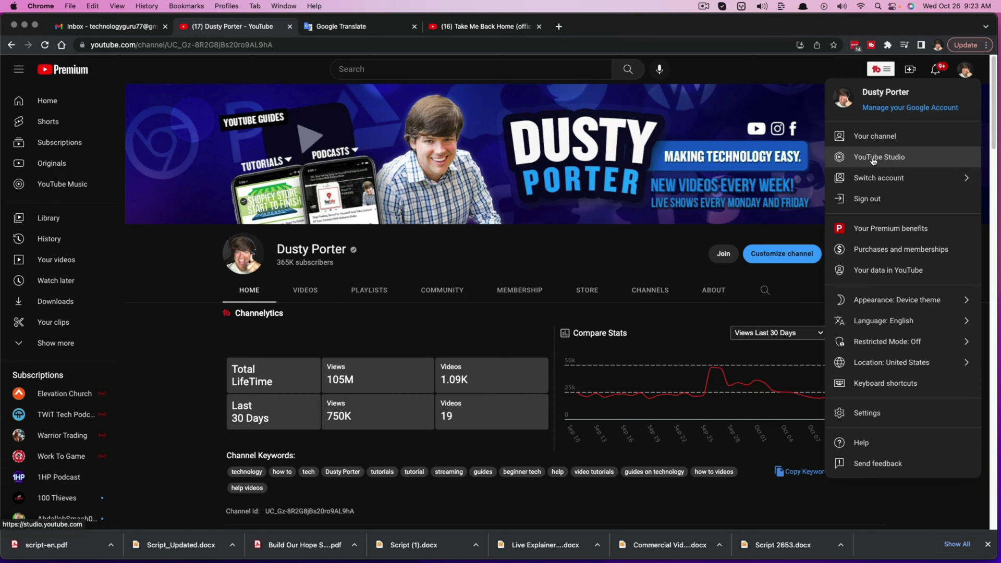
pyautogui.click(874, 159)
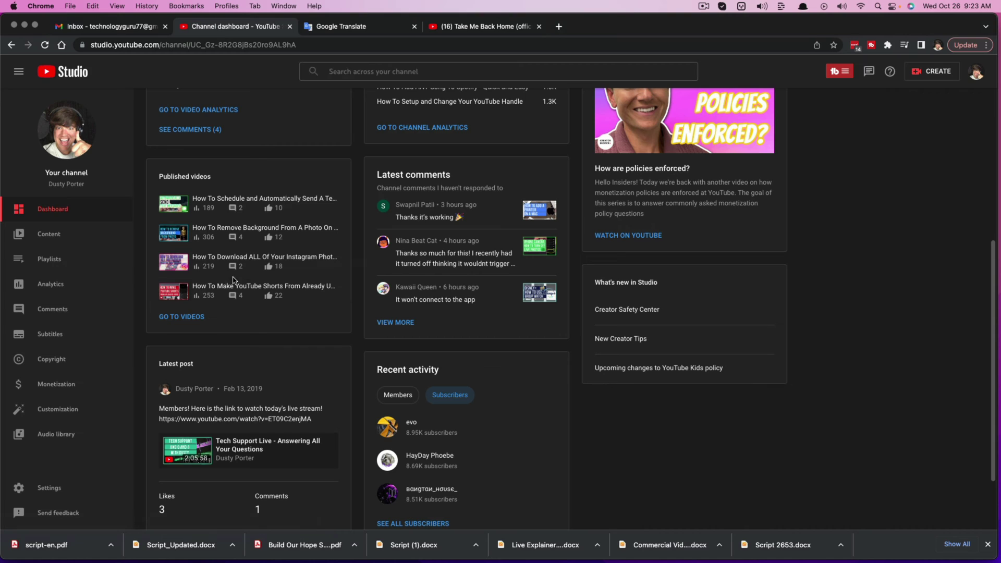
pyautogui.click(387, 462)
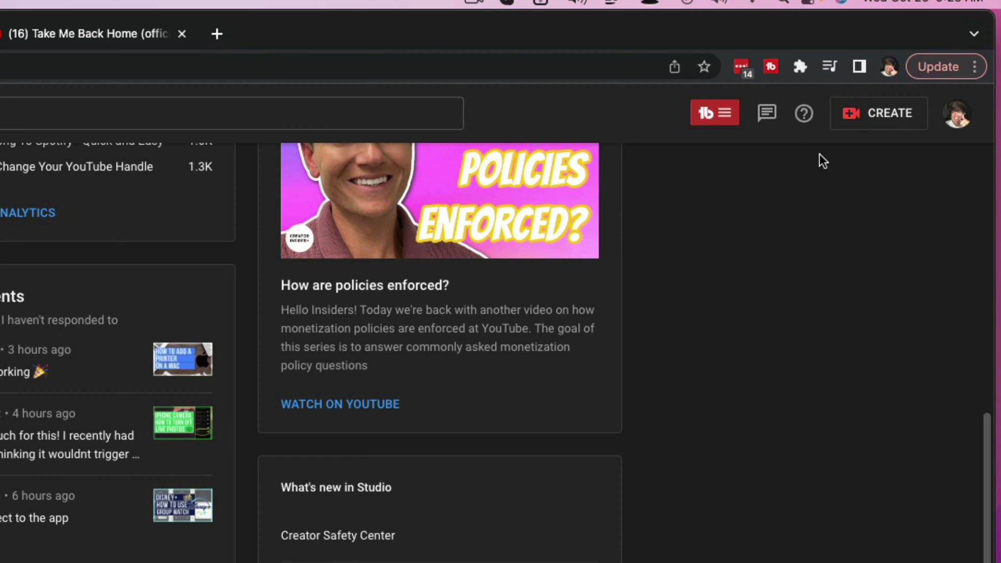
pyautogui.click(862, 118)
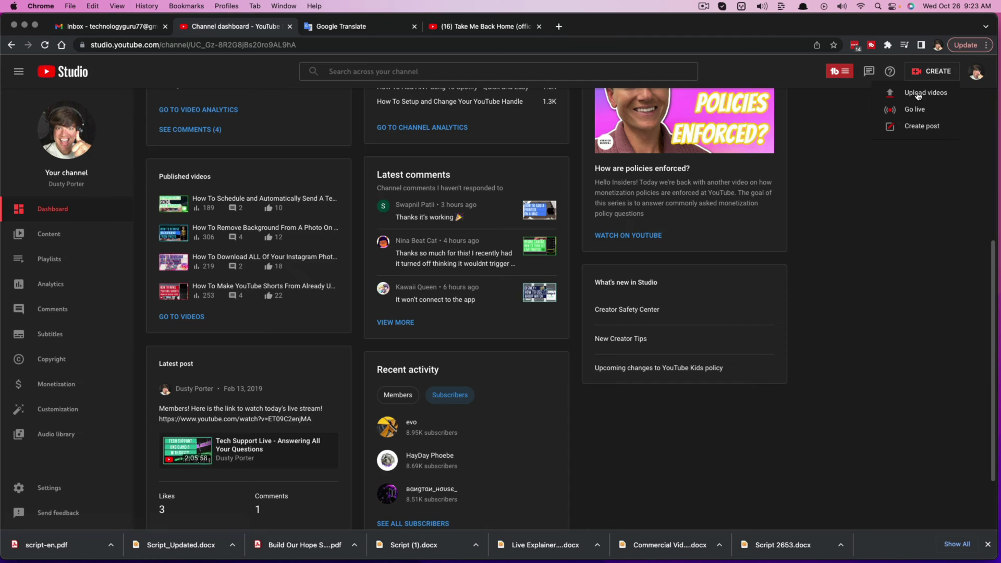
pyautogui.click(919, 94)
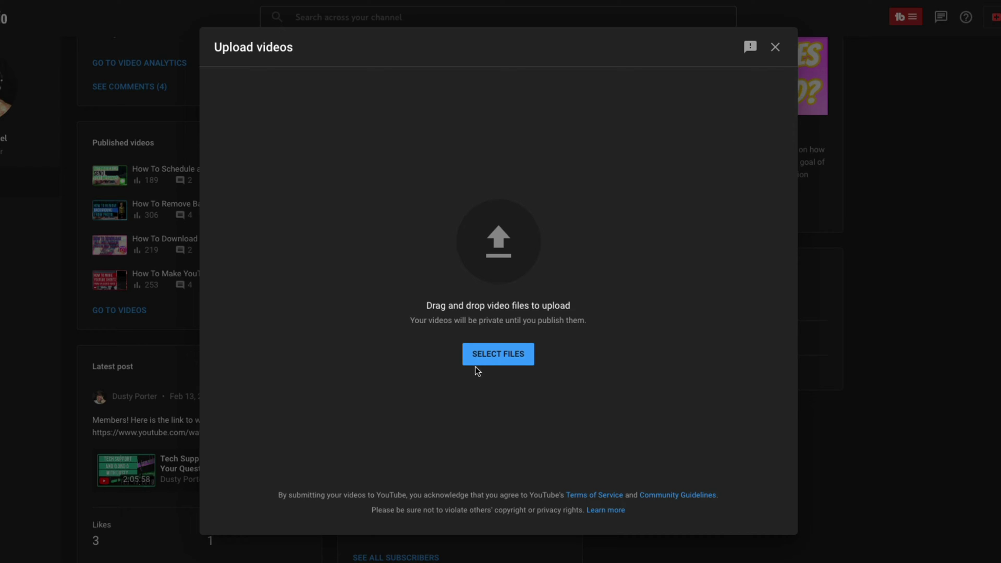
# Upload the scheduled-text tutorial's .mp4 from YouTube Channel > Main YouTube channel > Completed Videos.
pyautogui.click(488, 360)
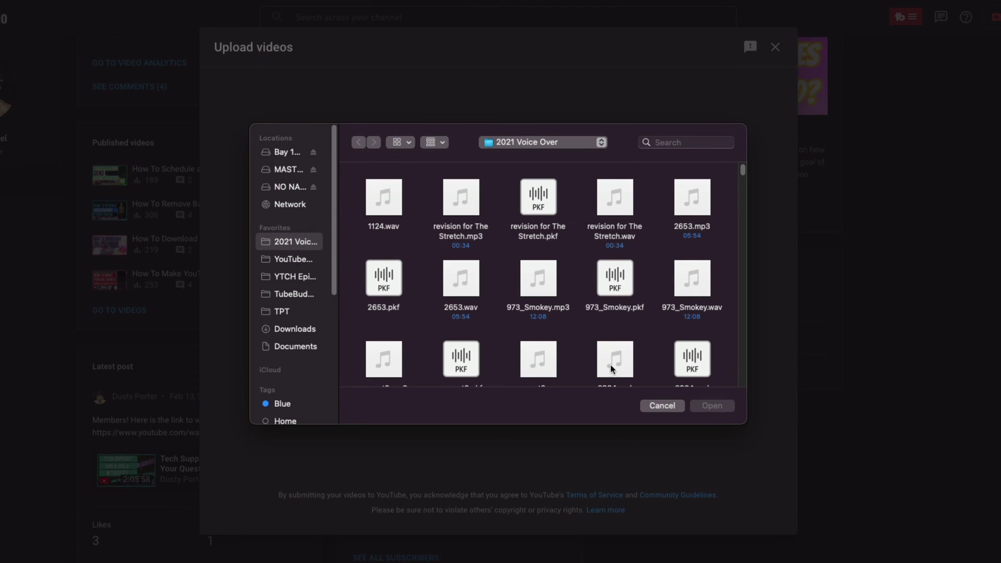
pyautogui.click(291, 259)
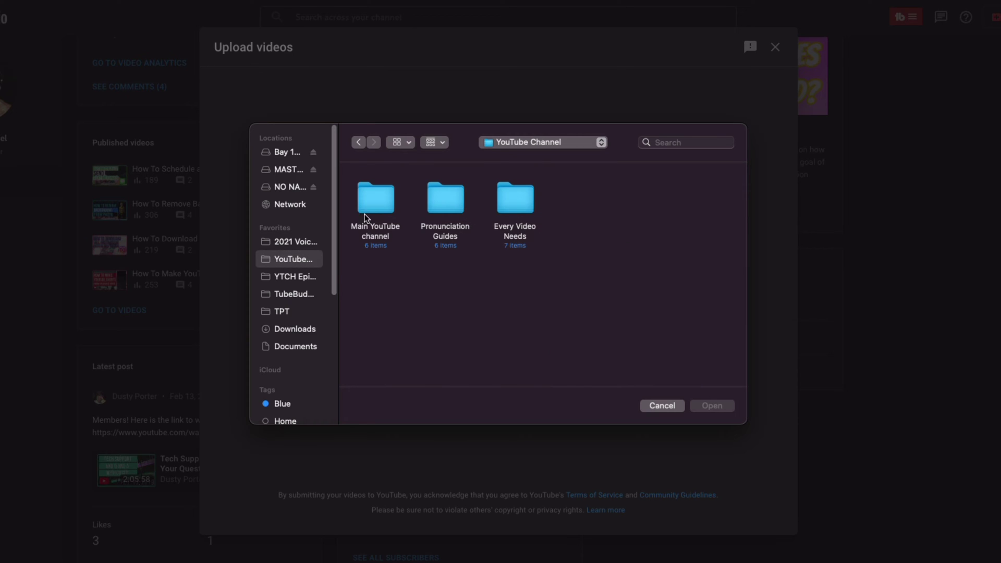
pyautogui.click(376, 201)
pyautogui.doubleClick(377, 198)
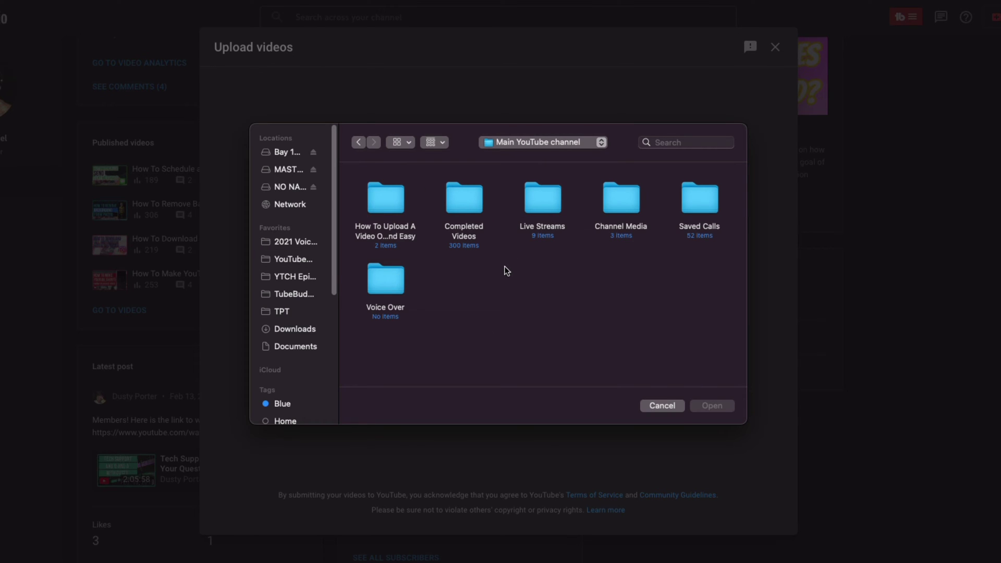
pyautogui.click(478, 204)
pyautogui.doubleClick(479, 205)
pyautogui.doubleClick(465, 201)
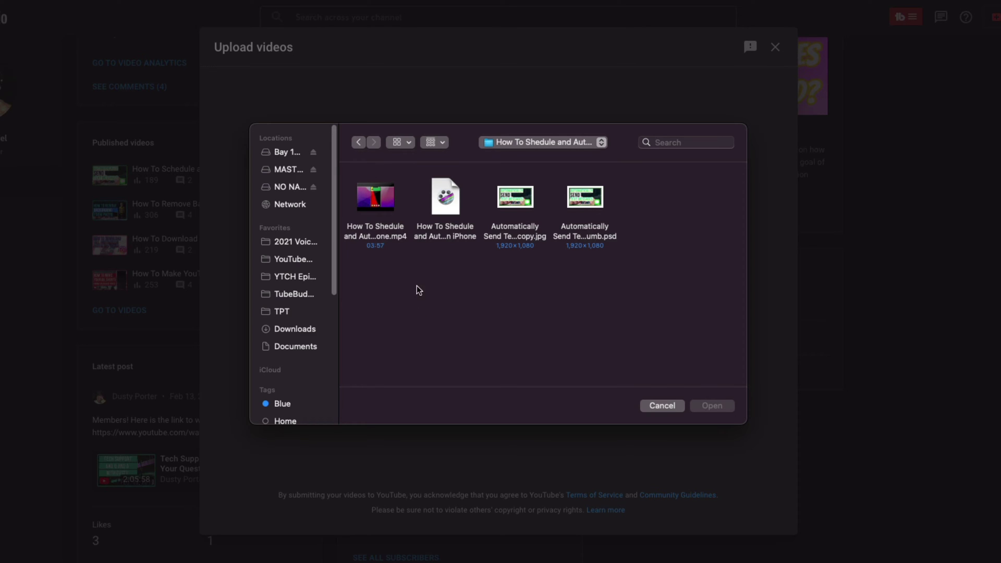
pyautogui.click(384, 229)
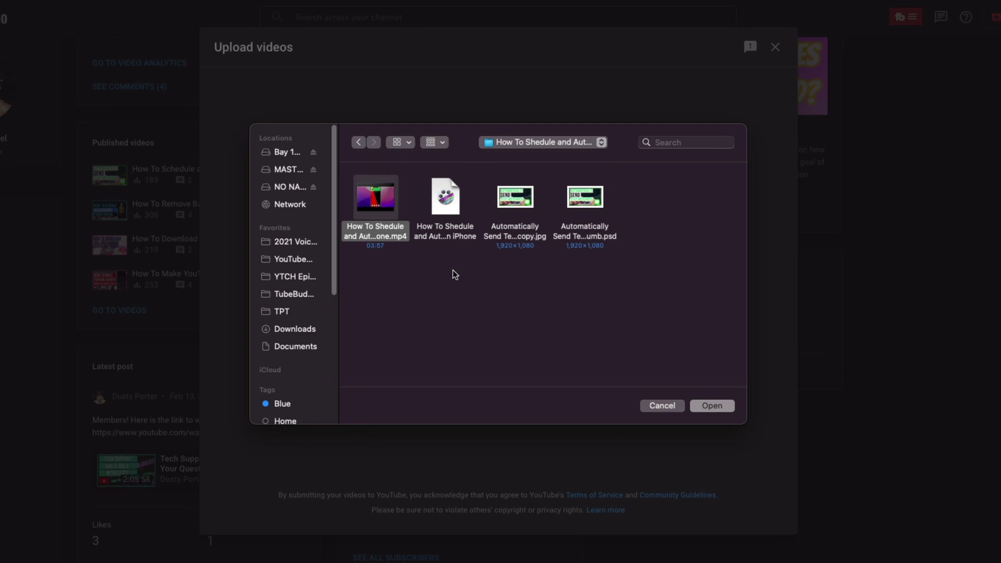
pyautogui.click(712, 406)
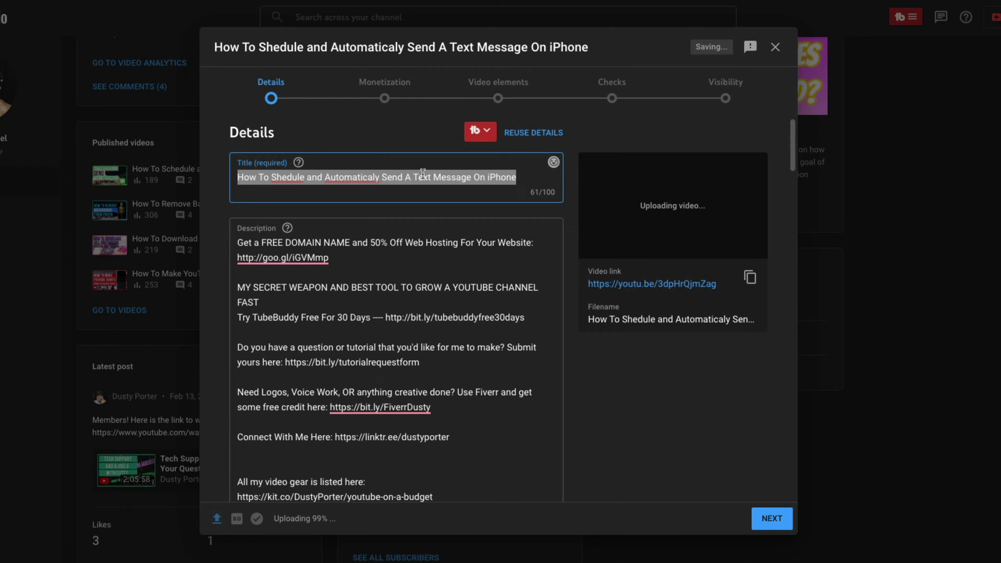
# Replace the video's title with 'Title of the video'.
pyautogui.write('Titl')
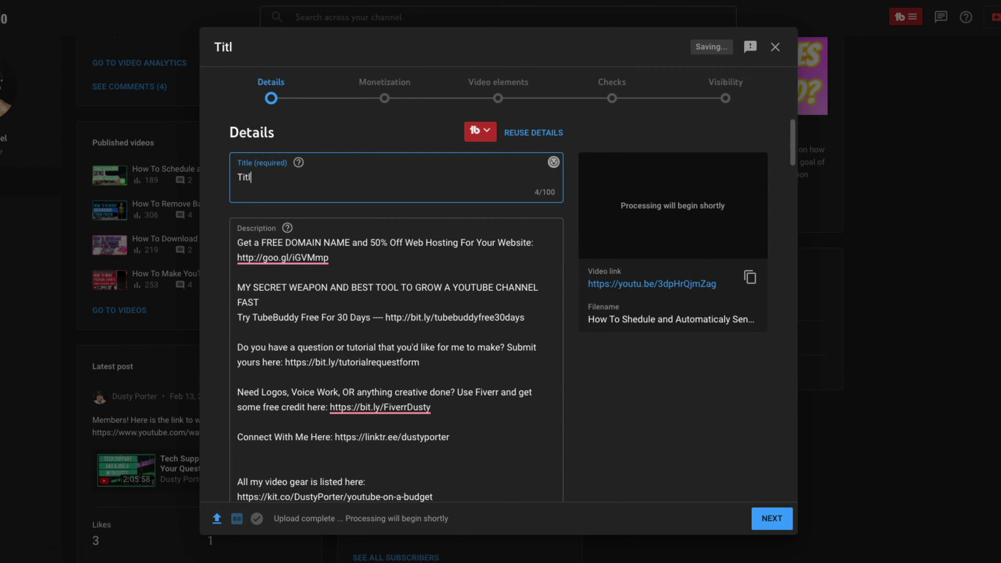
pyautogui.write('e of the')
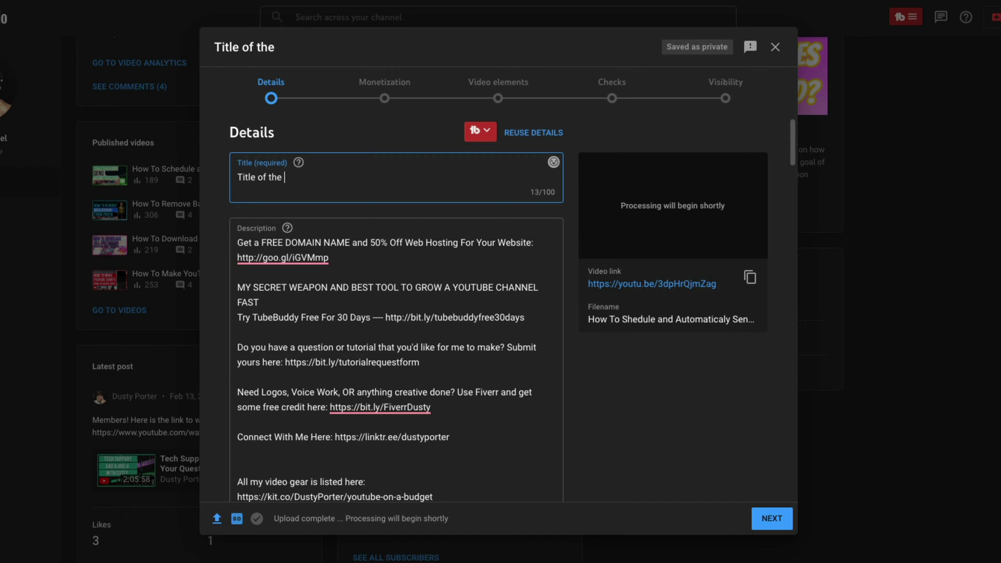
pyautogui.write('video')
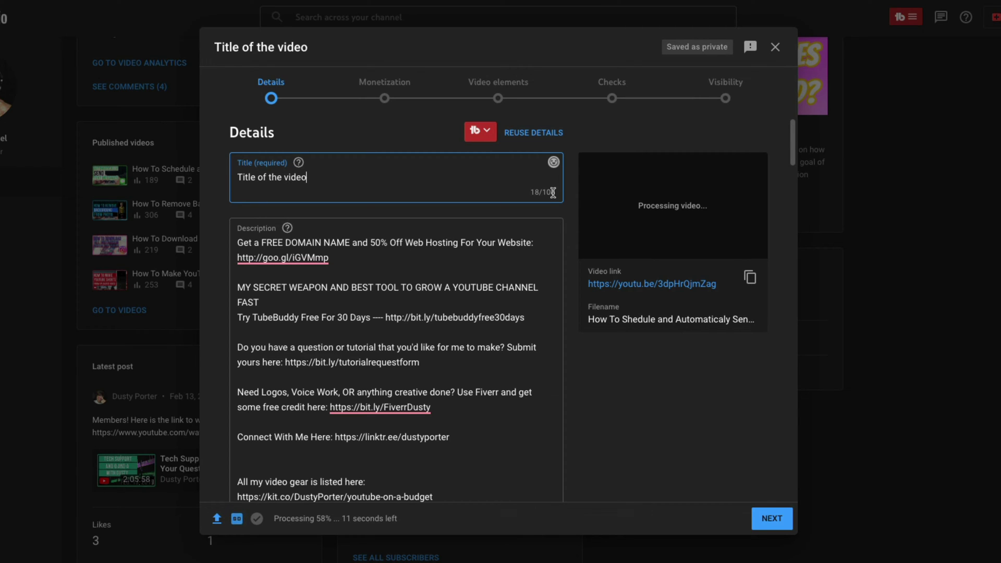
pyautogui.hotkey('ctrl', 'a')
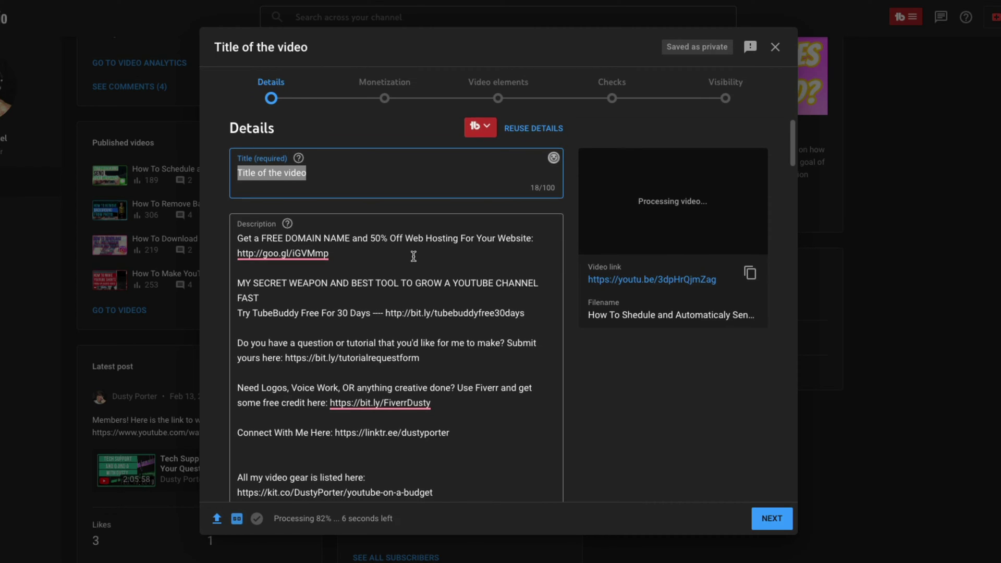
# Delete all of the pre-filled description text so the field shows 0/5000.
pyautogui.scroll(-1, 416, 324)
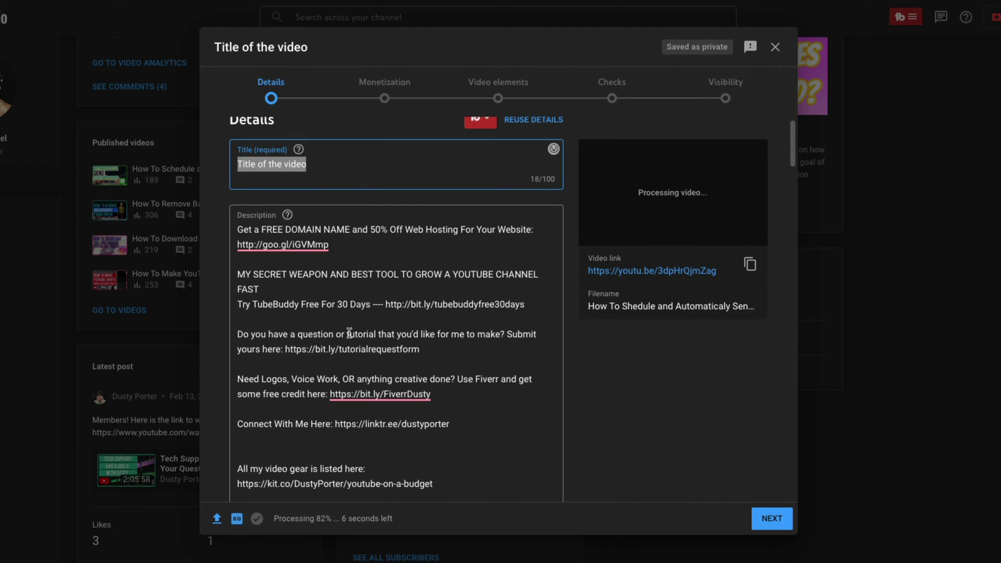
pyautogui.scroll(-1, 354, 308)
pyautogui.click(304, 406)
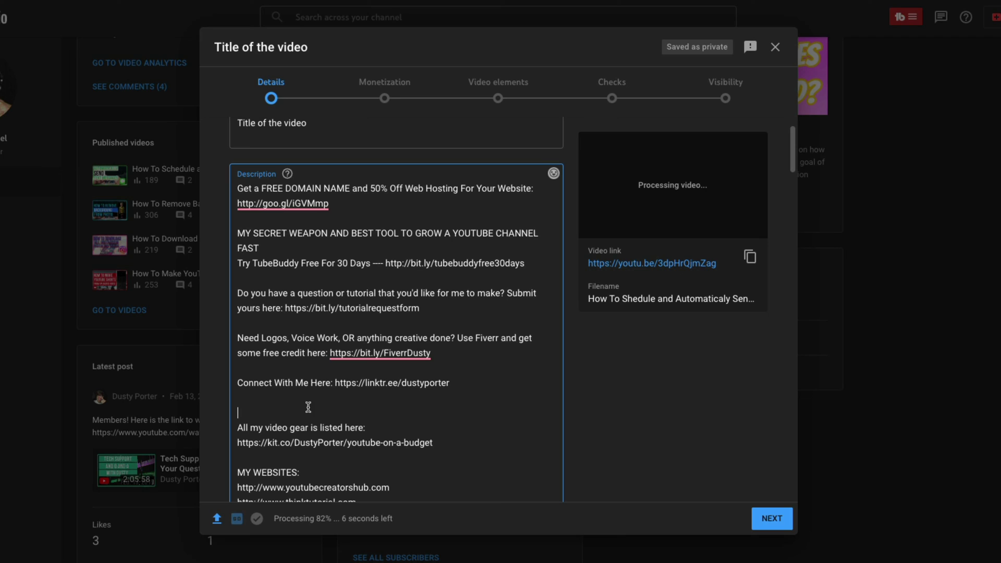
pyautogui.press('BackSpace')
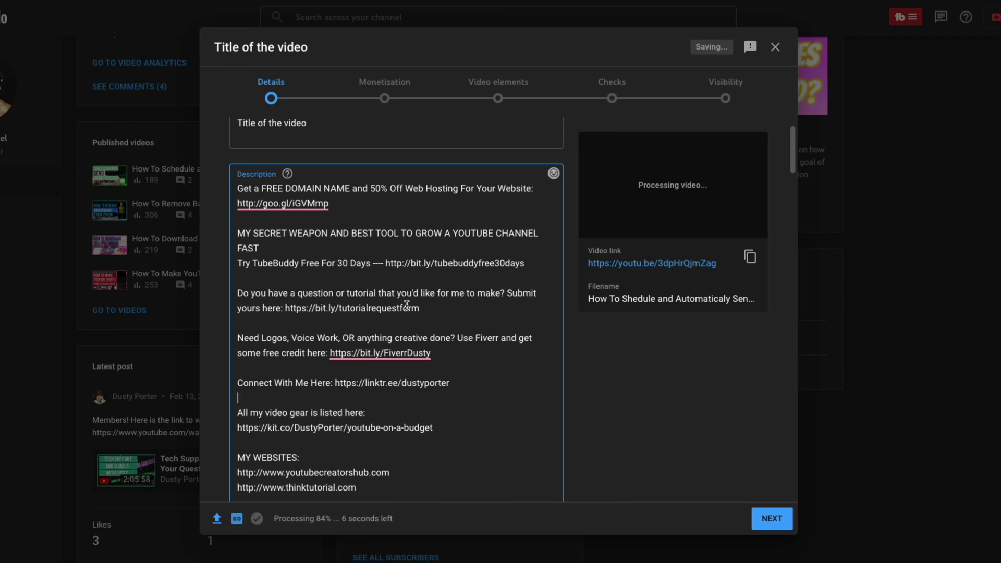
pyautogui.scroll(1, 446, 338)
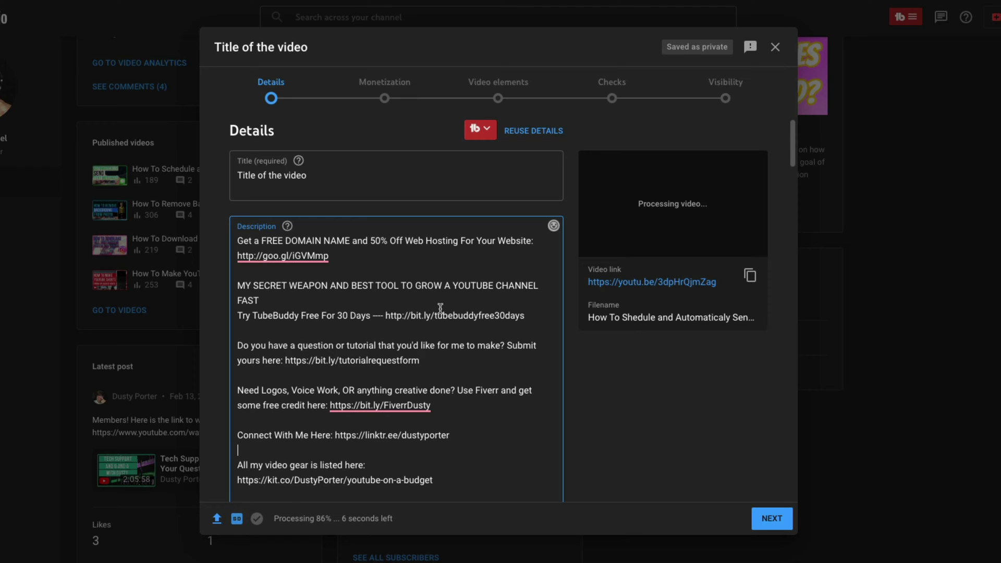
pyautogui.scroll(-1, 420, 305)
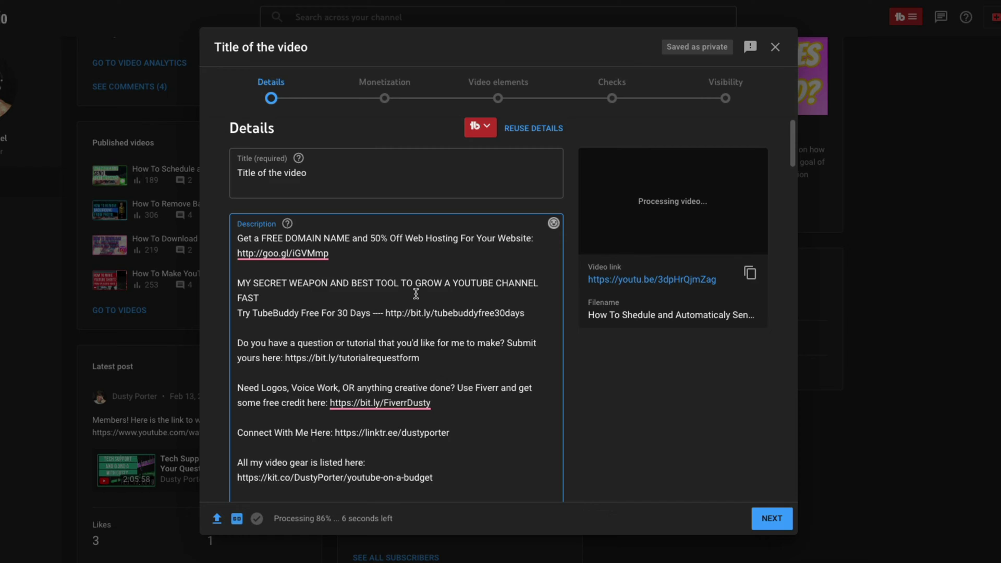
pyautogui.hotkey('ctrl', 'a')
pyautogui.press('BackSpace')
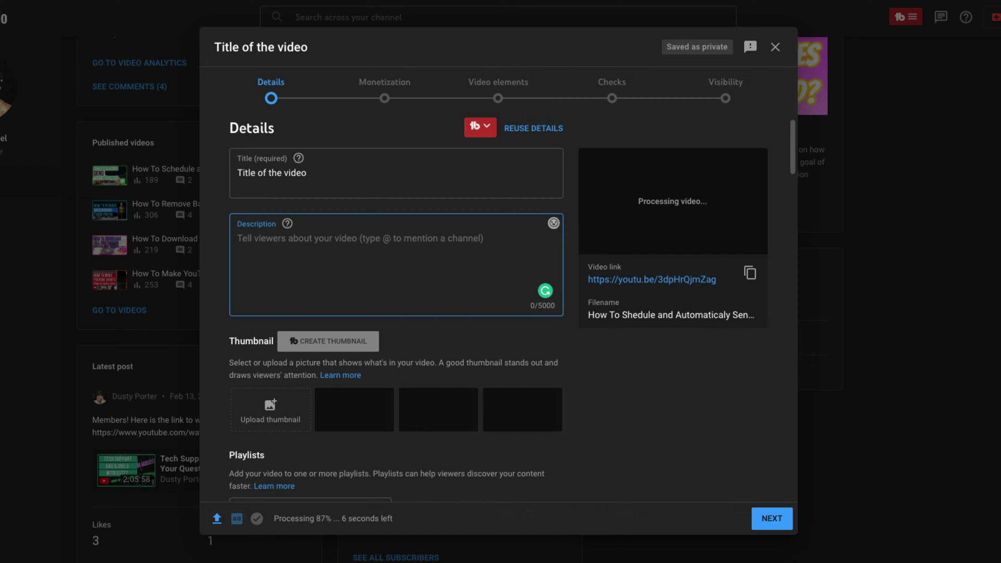
pyautogui.write('@')
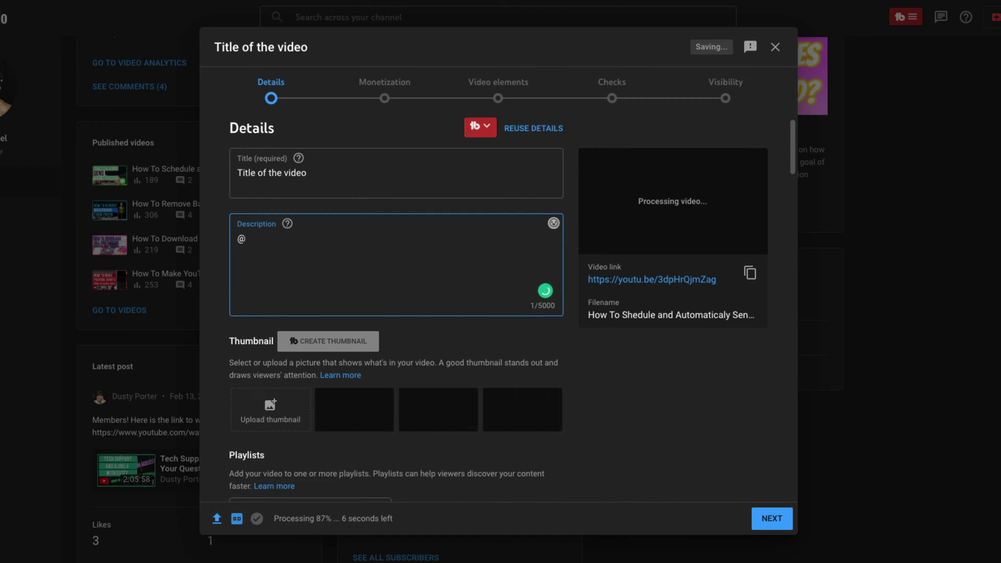
pyautogui.write('dusty')
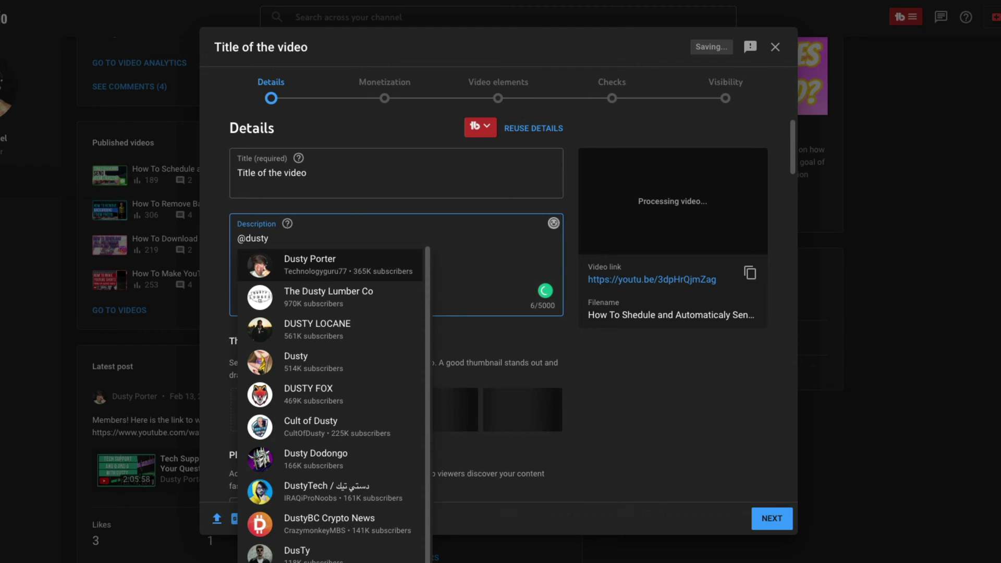
pyautogui.press('Return')
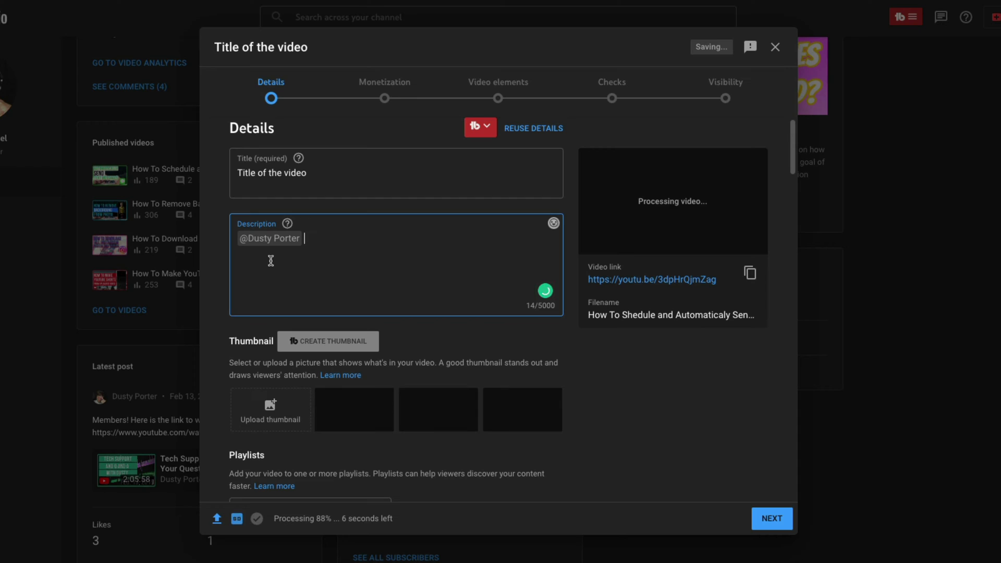
pyautogui.press('BackSpace')
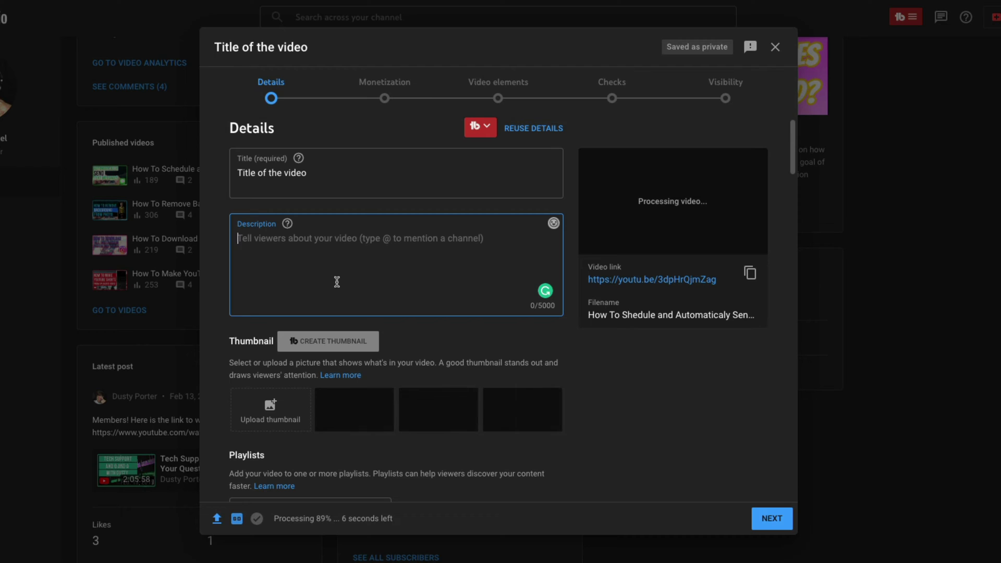
pyautogui.write('#iph')
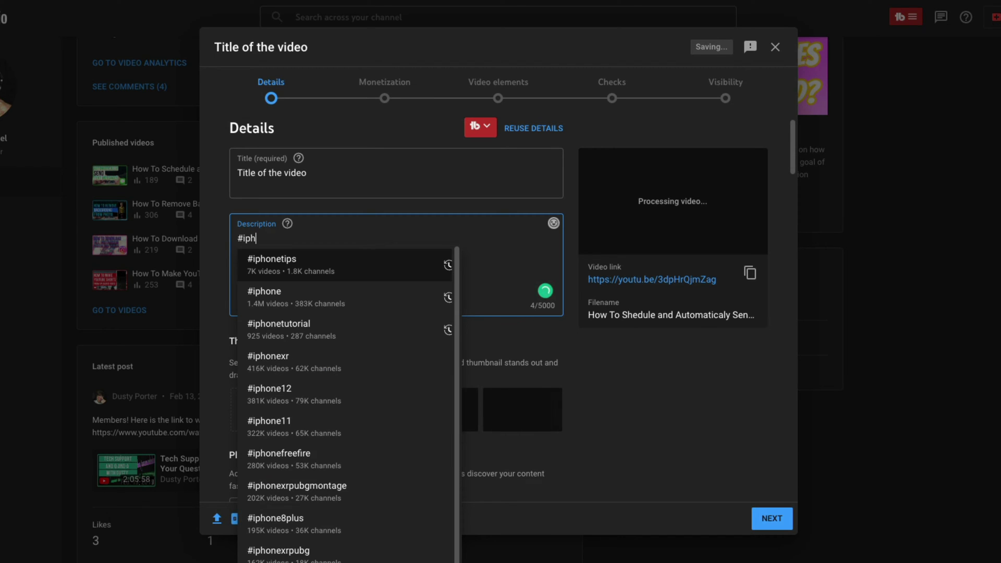
pyautogui.press('Return')
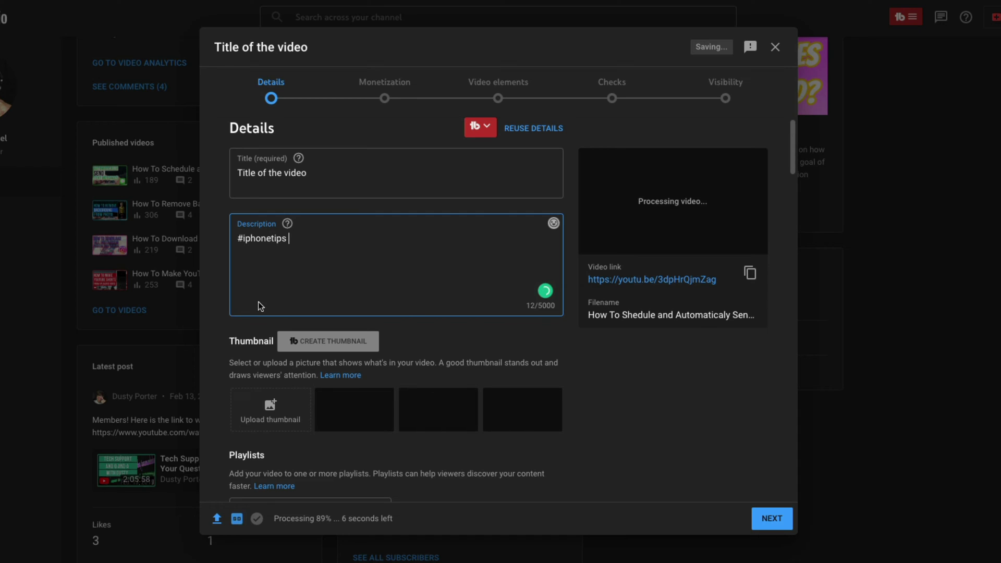
pyautogui.doubleClick(264, 239)
pyautogui.press('BackSpace')
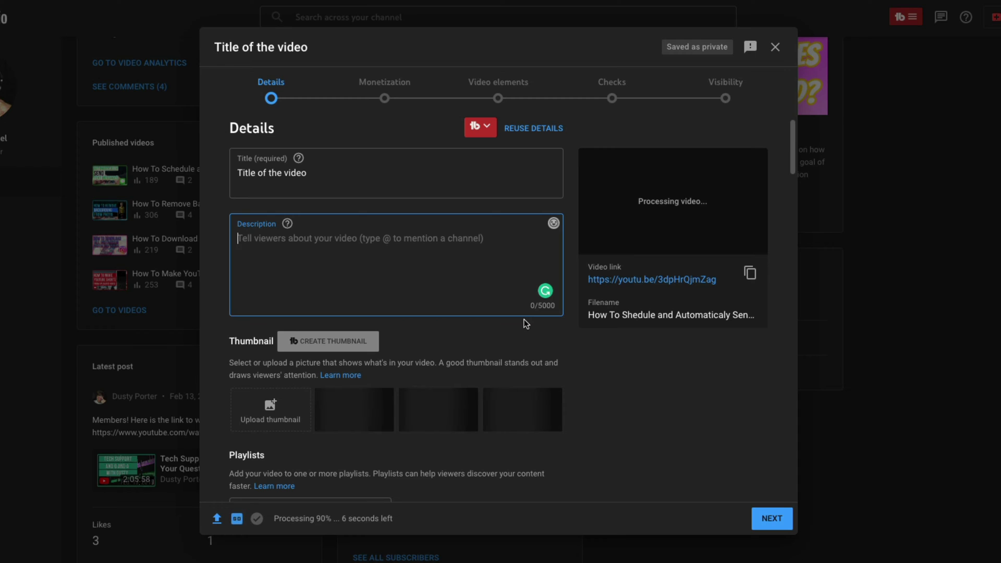
# Enter 'Description' as the video's description text.
pyautogui.scroll(-1, 437, 261)
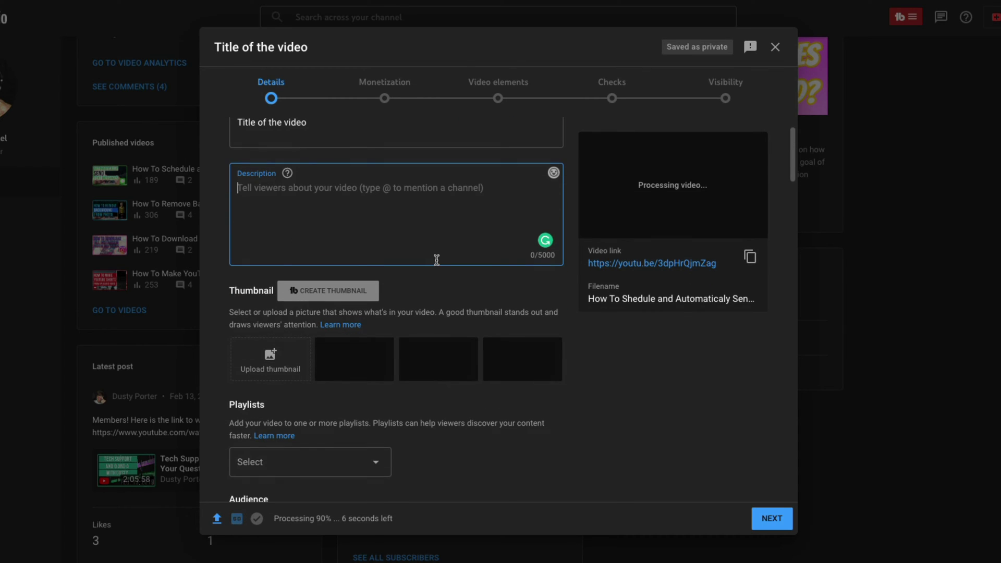
pyautogui.write('Desc')
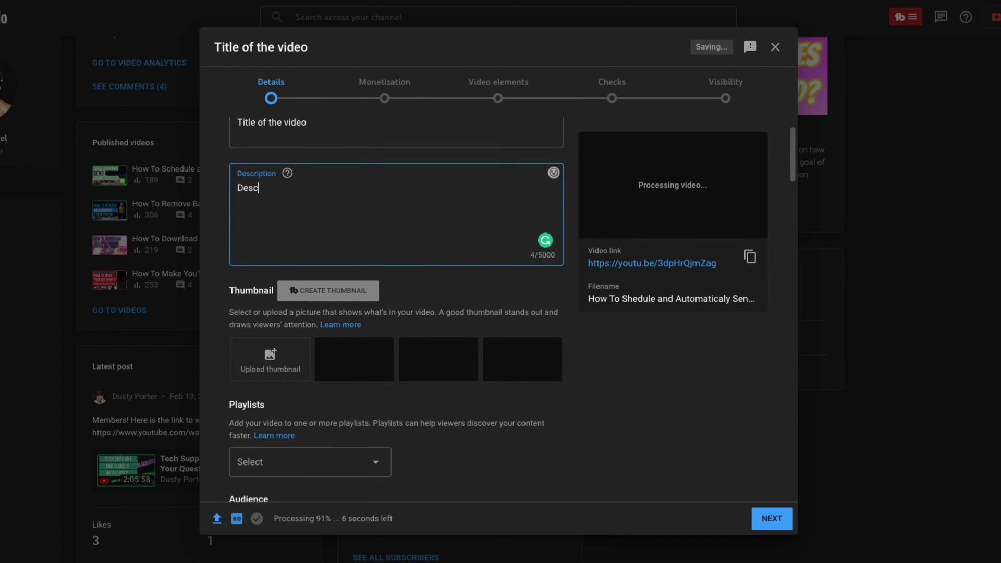
pyautogui.write('ription')
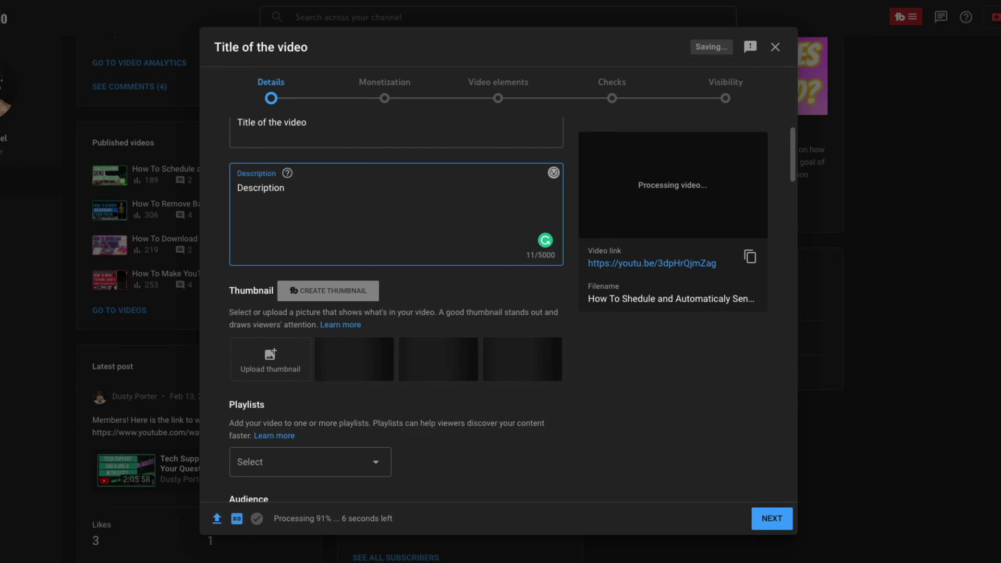
pyautogui.click(427, 280)
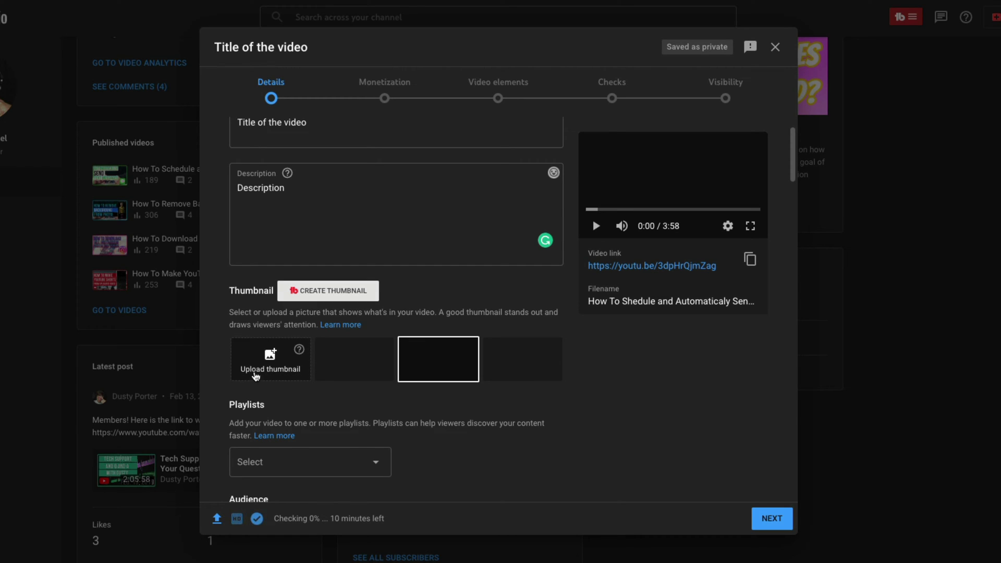
# Use the prepared 'Automatically Send Text Messages' JPG as the custom thumbnail.
pyautogui.click(338, 363)
pyautogui.click(255, 361)
pyautogui.click(519, 237)
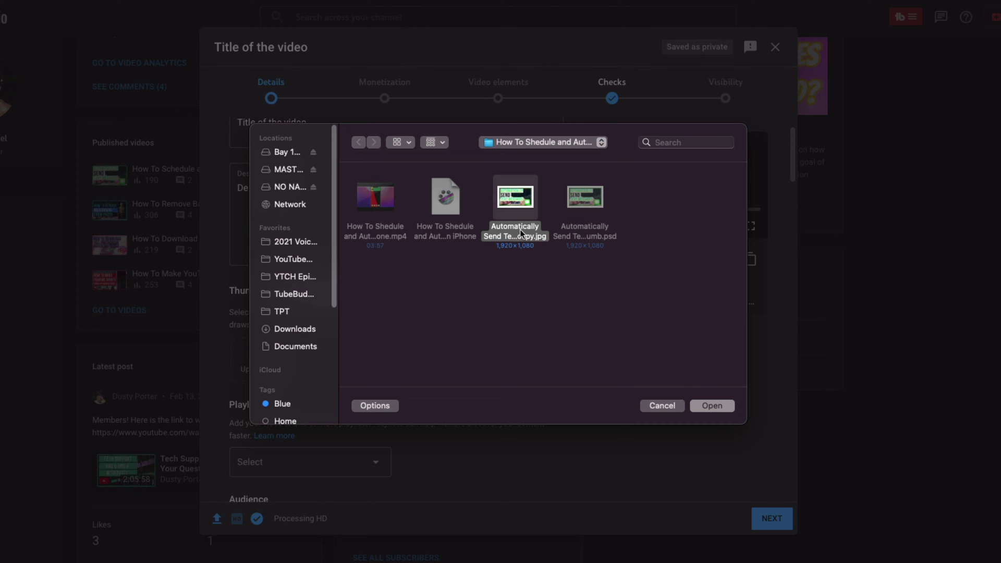
pyautogui.click(712, 406)
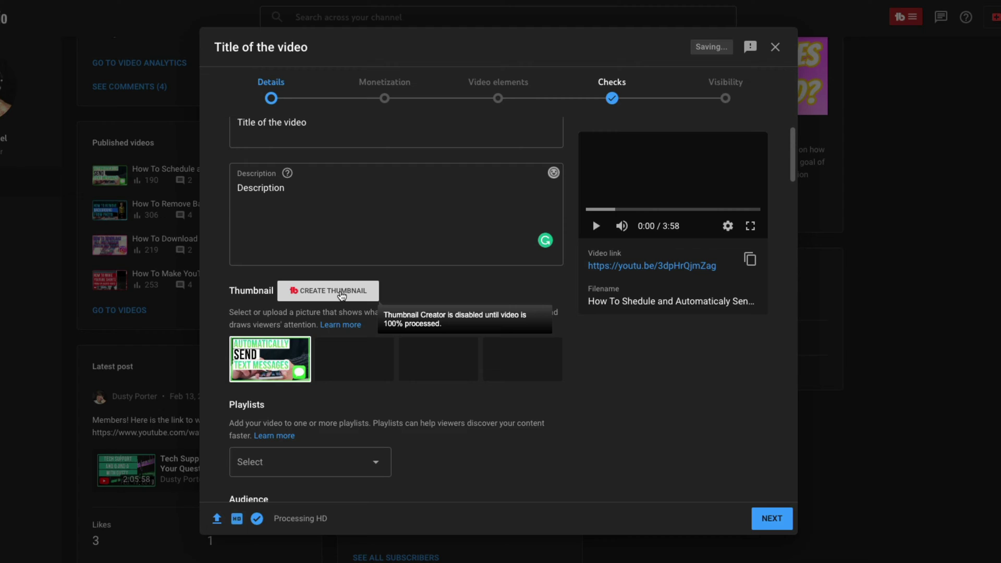
pyautogui.click(342, 295)
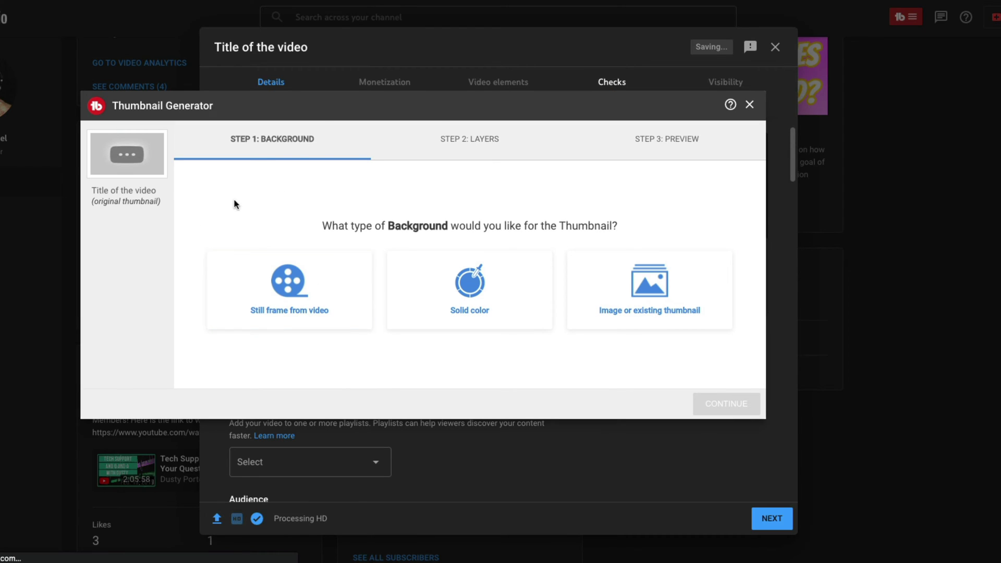
pyautogui.click(751, 105)
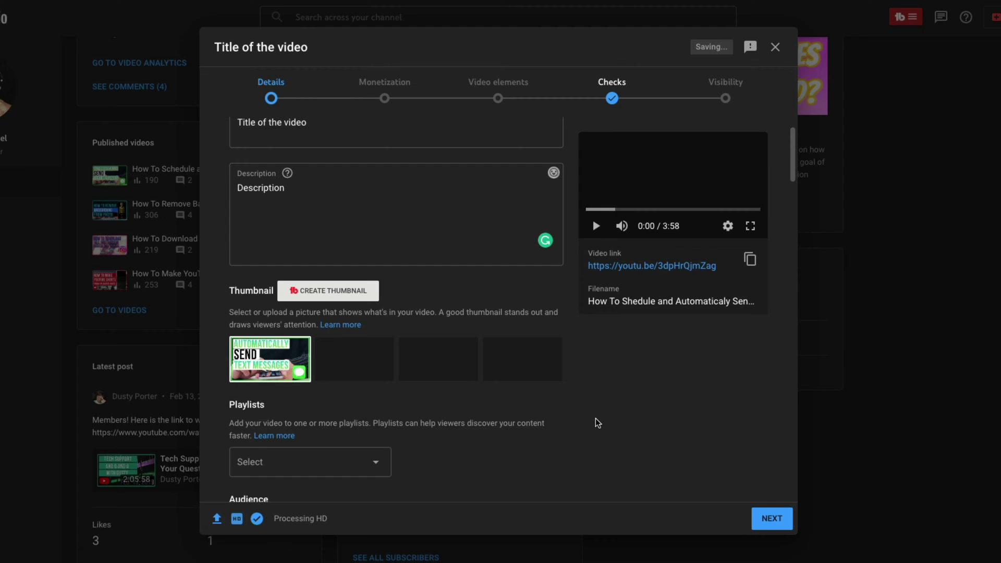
pyautogui.scroll(-1, 598, 423)
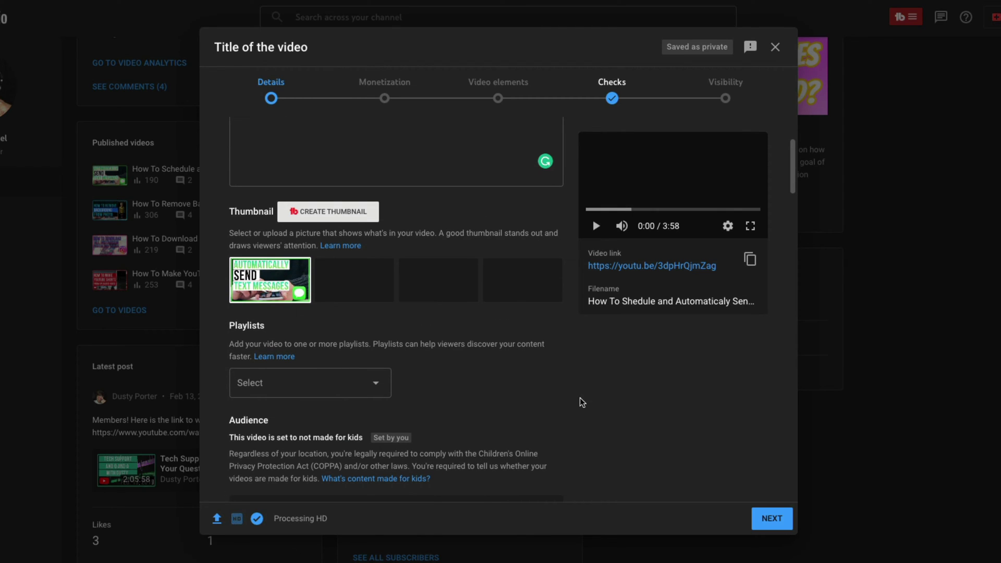
pyautogui.scroll(-2, 576, 399)
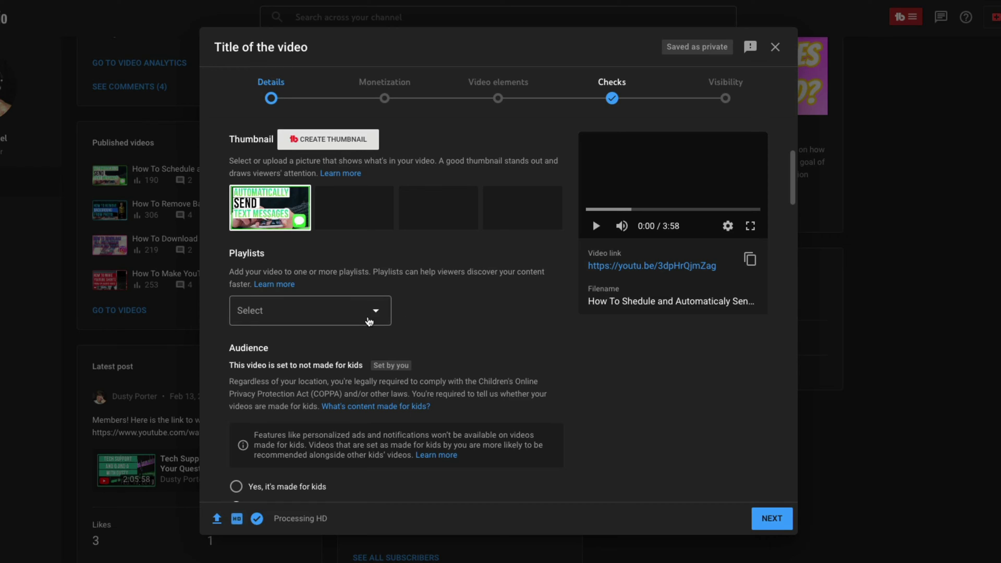
pyautogui.click(376, 315)
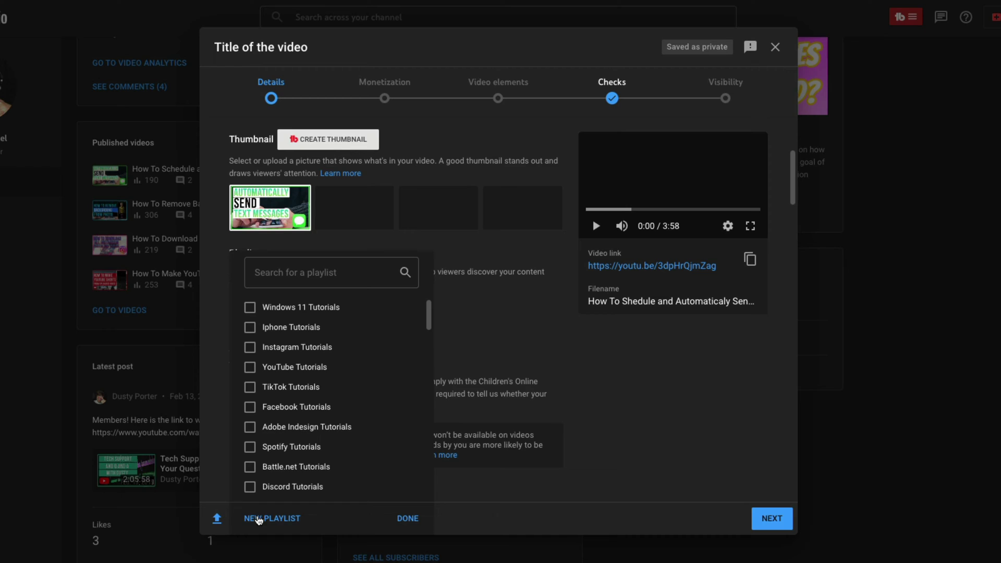
pyautogui.click(259, 519)
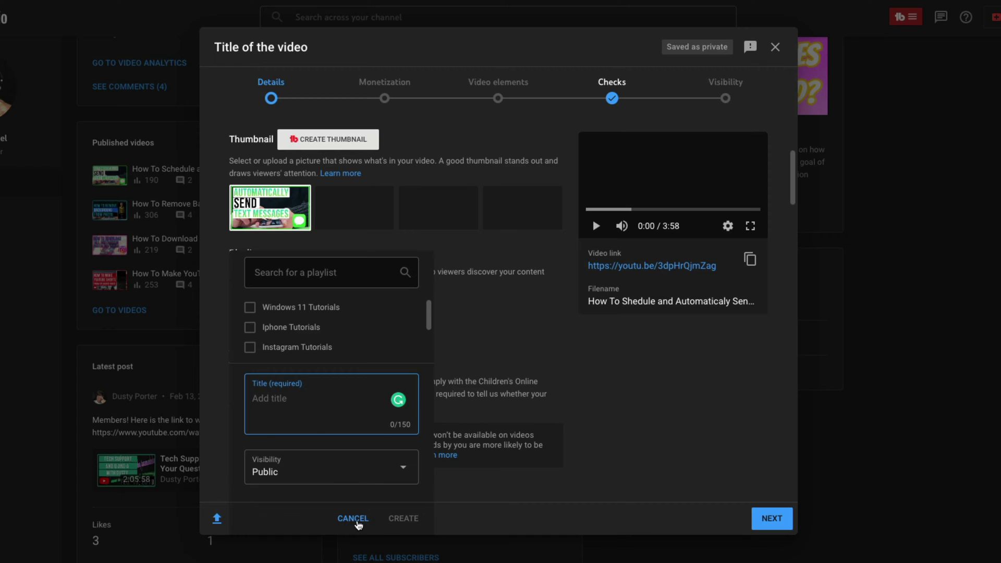
pyautogui.click(353, 519)
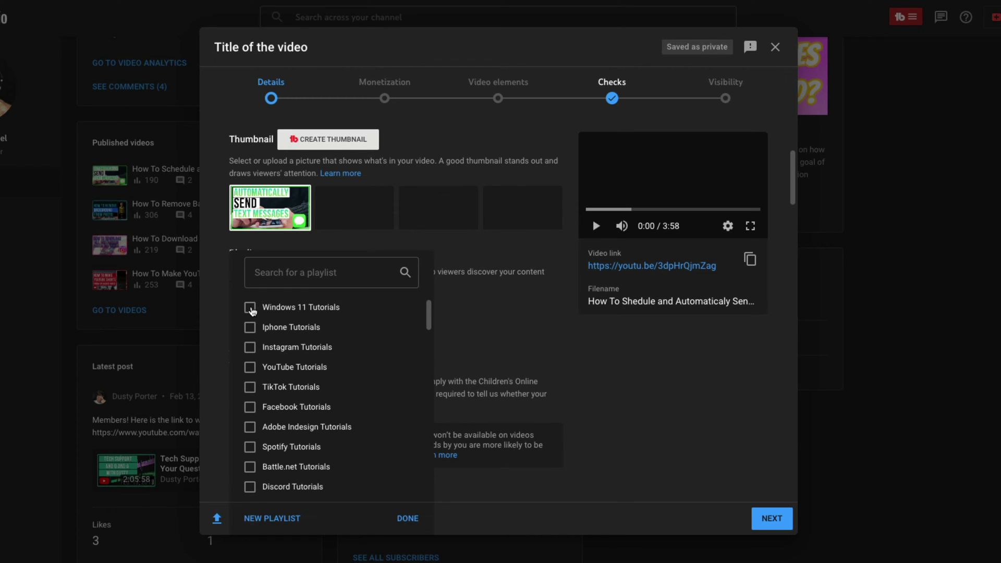
pyautogui.click(251, 309)
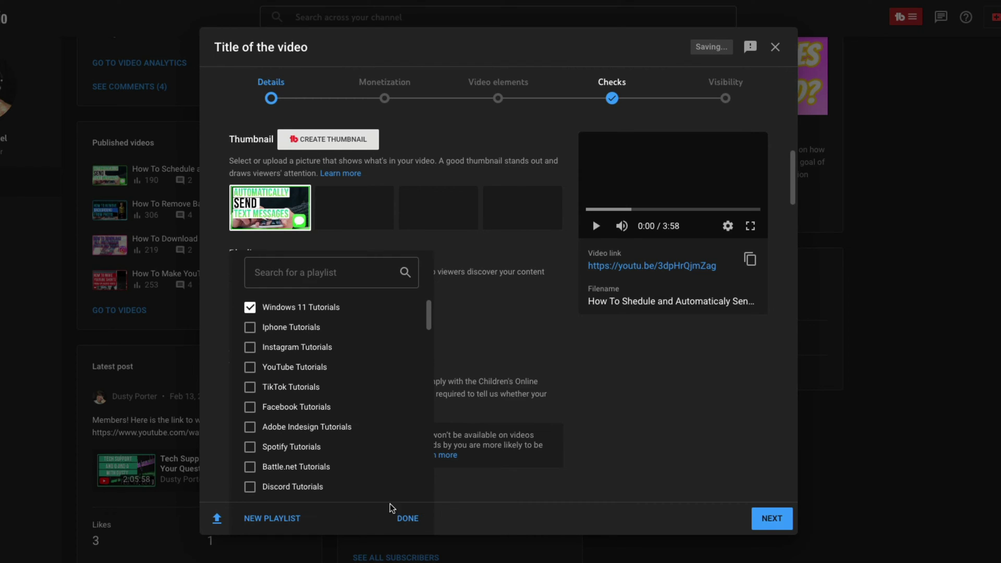
pyautogui.click(250, 309)
pyautogui.click(477, 340)
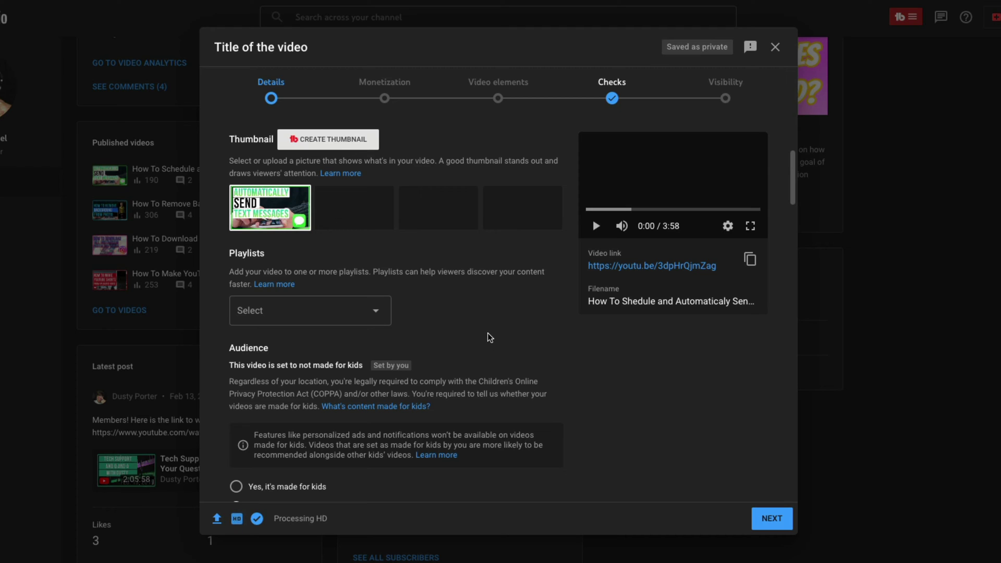
# Answer the paid promotion question with 'No, it doesn't include paid promotion'.
pyautogui.scroll(-2, 482, 326)
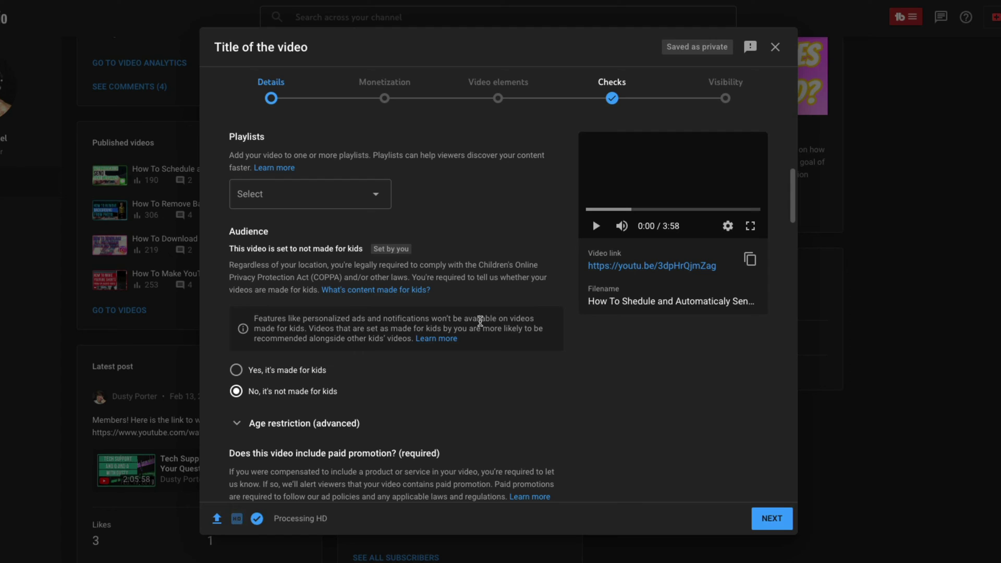
pyautogui.scroll(-1, 468, 396)
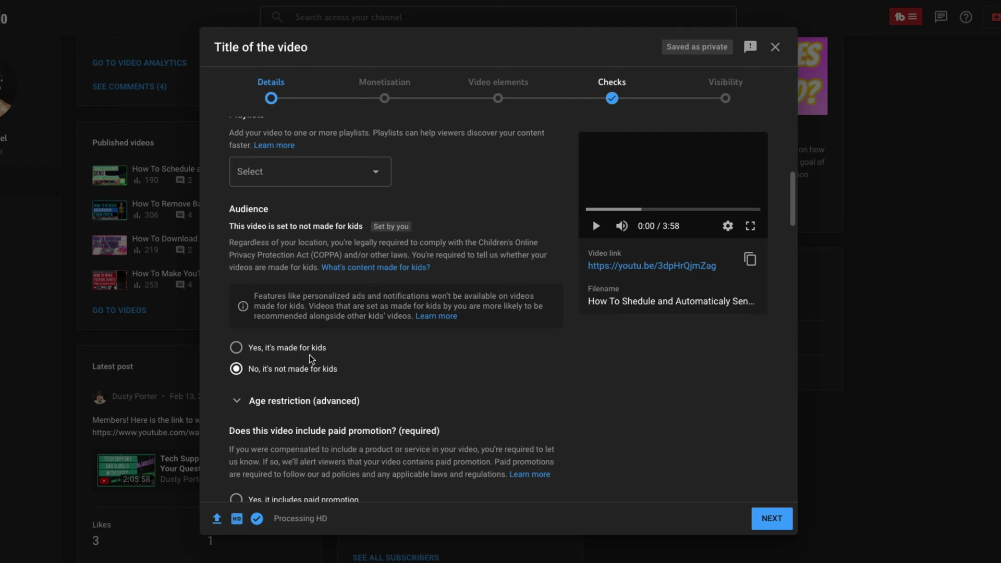
pyautogui.scroll(-3, 339, 357)
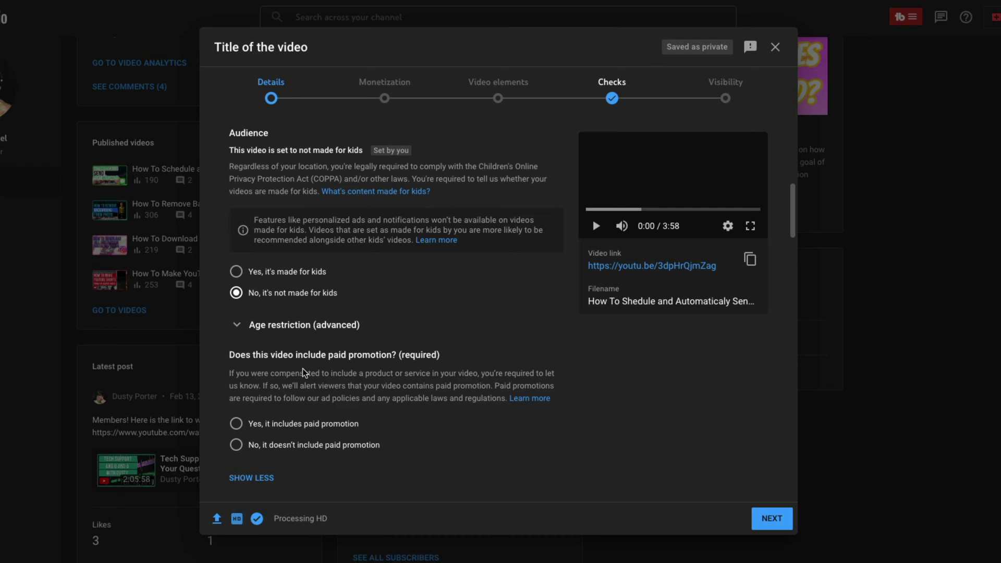
pyautogui.scroll(-3, 369, 369)
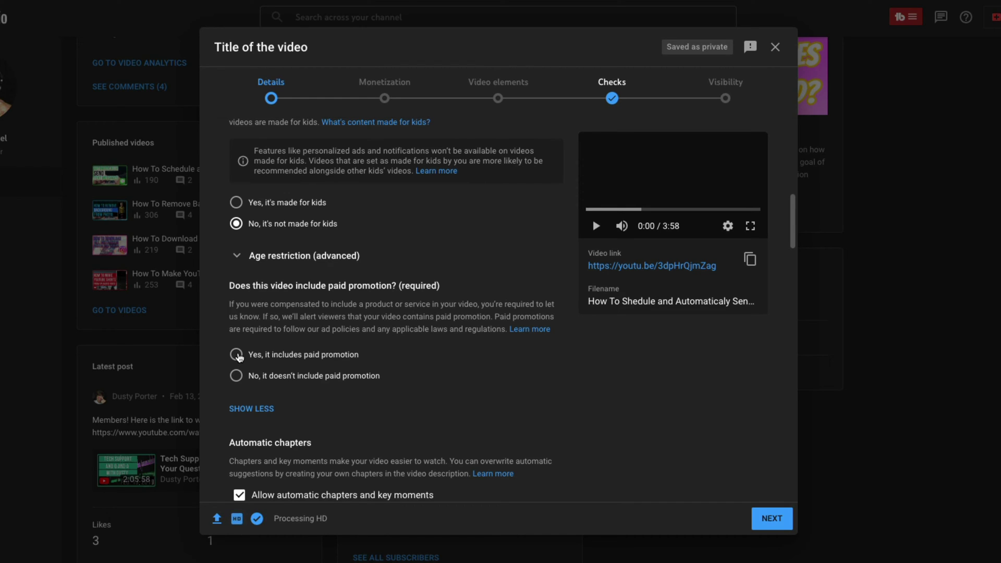
pyautogui.click(241, 378)
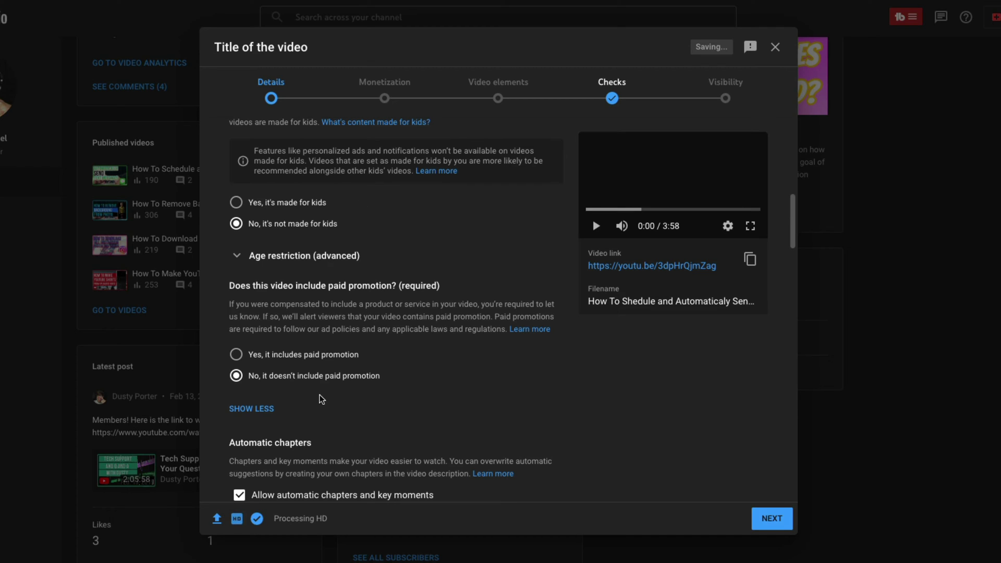
pyautogui.scroll(-3, 359, 325)
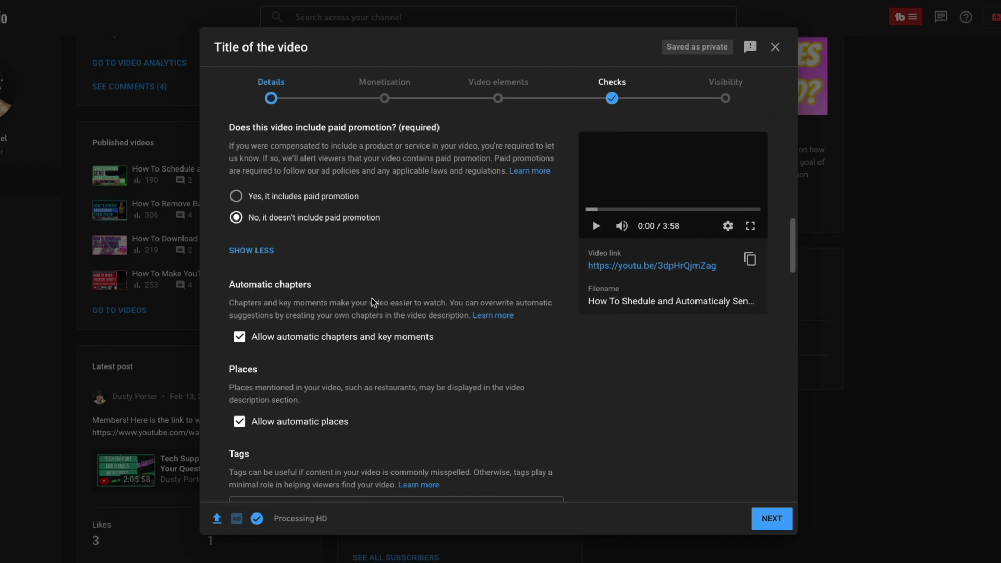
pyautogui.scroll(-2, 376, 302)
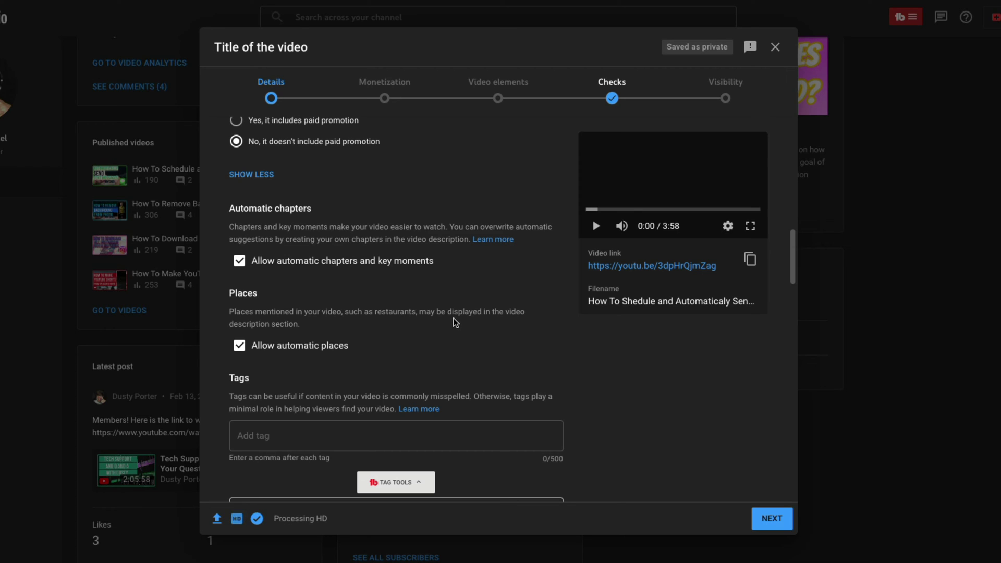
pyautogui.scroll(3, 367, 293)
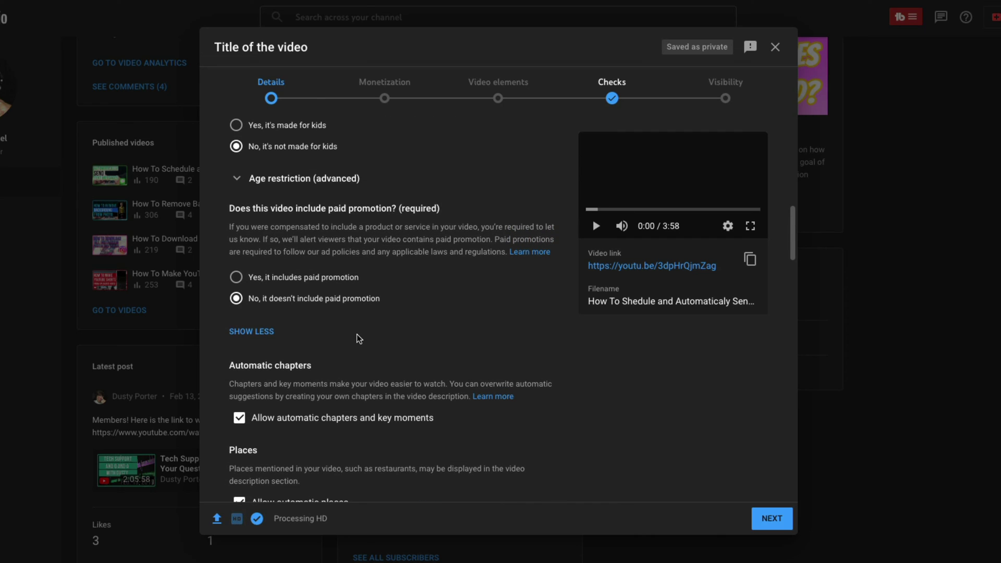
pyautogui.scroll(10, 354, 339)
# Add chapter timestamps '0:00 Start' and '1:00 Point 1' on new lines after 'Description'.
pyautogui.click(287, 289)
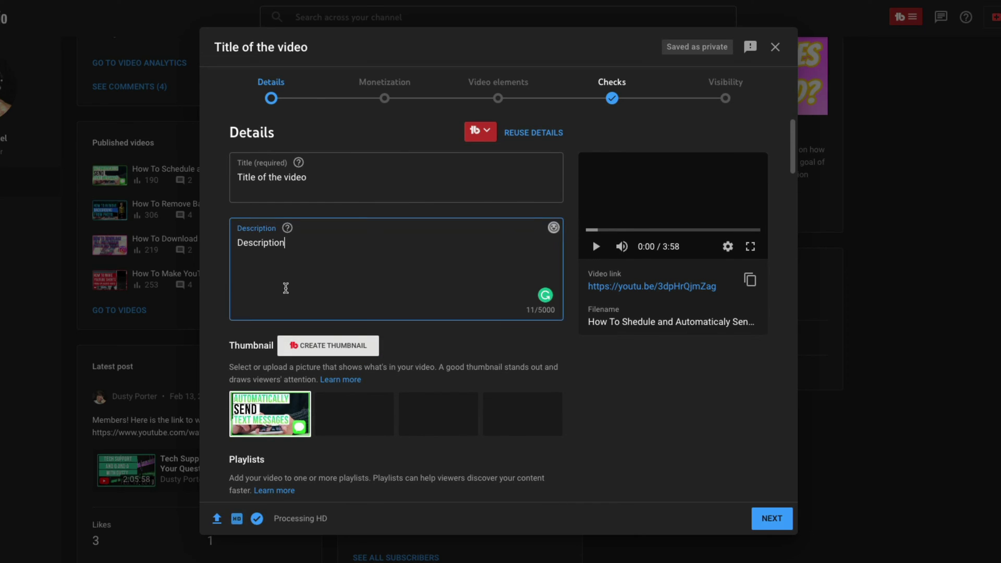
pyautogui.press('Return')
pyautogui.write('0:')
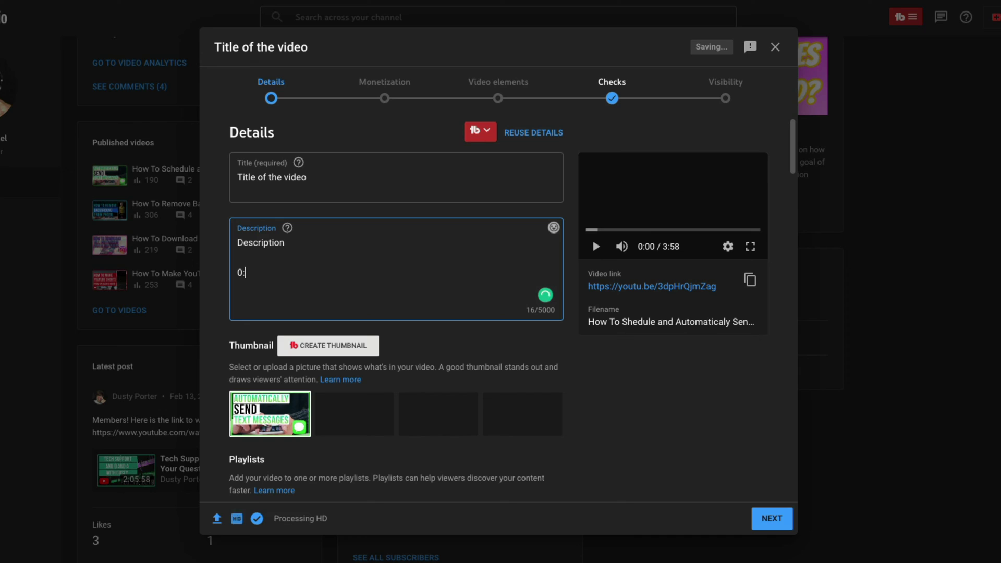
pyautogui.write('00')
pyautogui.press('BackSpace')
pyautogui.press('BackSpace')
pyautogui.write('00')
pyautogui.write(' Sta')
pyautogui.write('rt 1:00')
pyautogui.write(' Point 1')
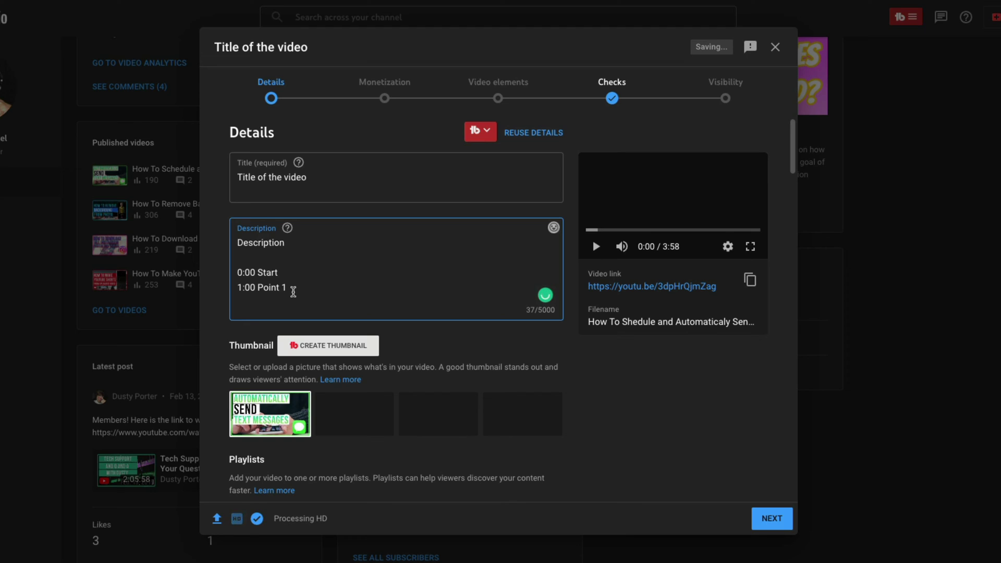
pyautogui.moveTo(293, 291); pyautogui.dragTo(236, 241)
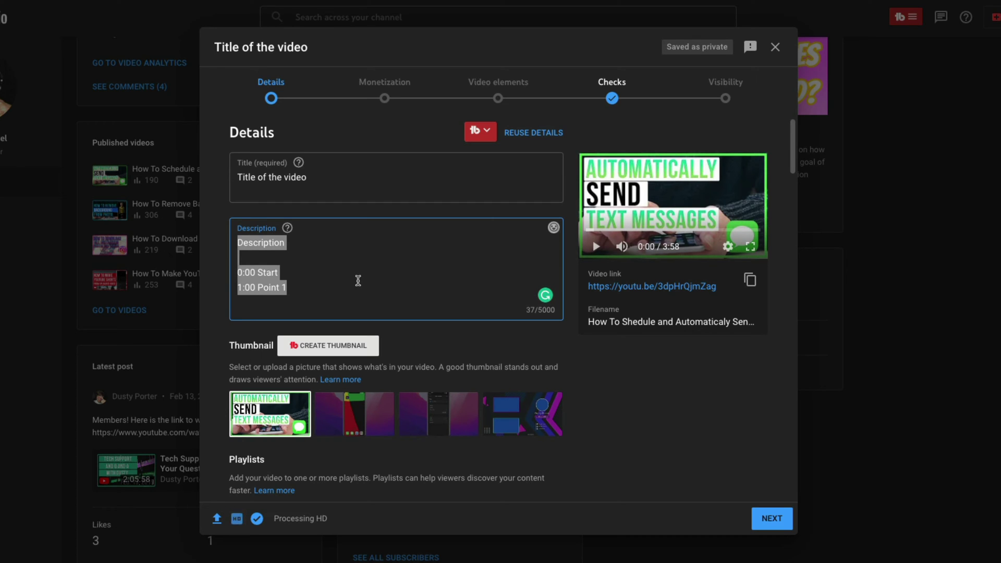
pyautogui.click(314, 291)
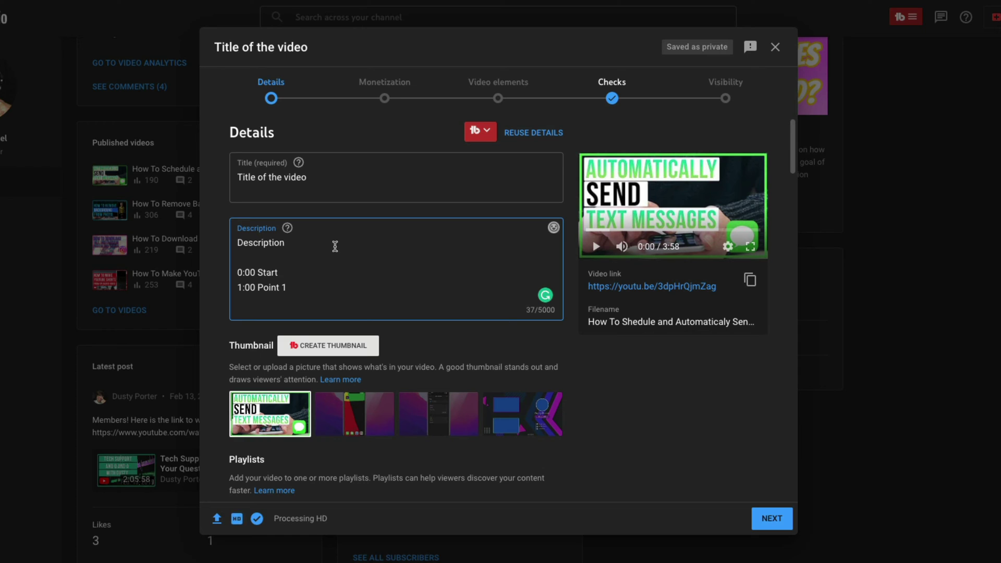
# Add the tags 'keyword' and 'keyword phrases' to the video.
pyautogui.scroll(-10, 588, 356)
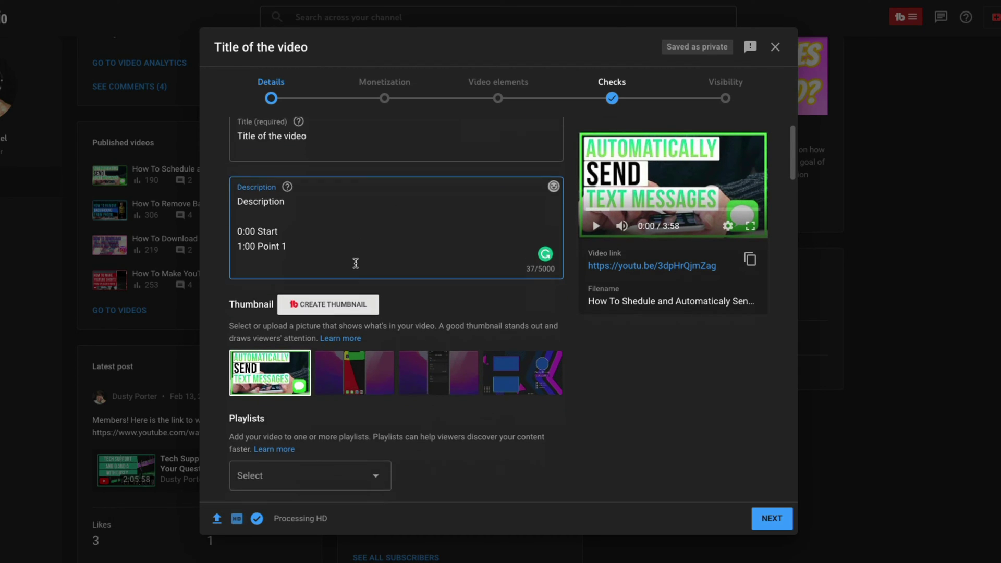
pyautogui.scroll(-5, 588, 356)
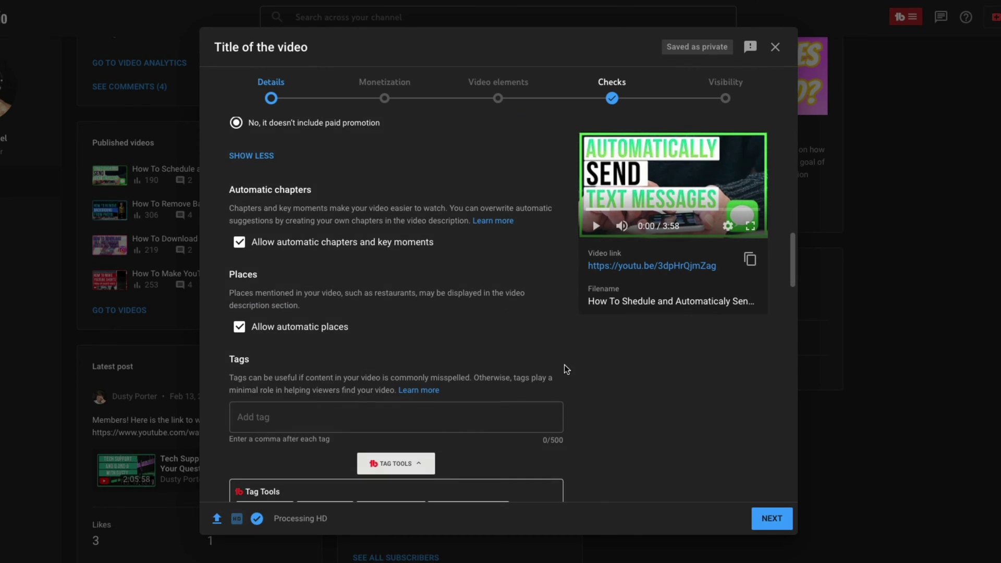
pyautogui.click(253, 289)
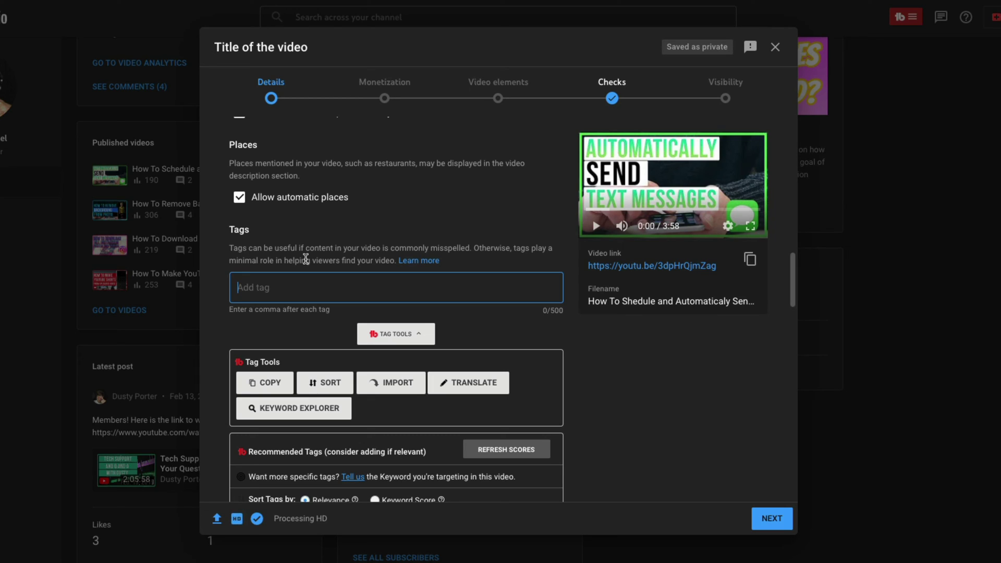
pyautogui.write('keyword')
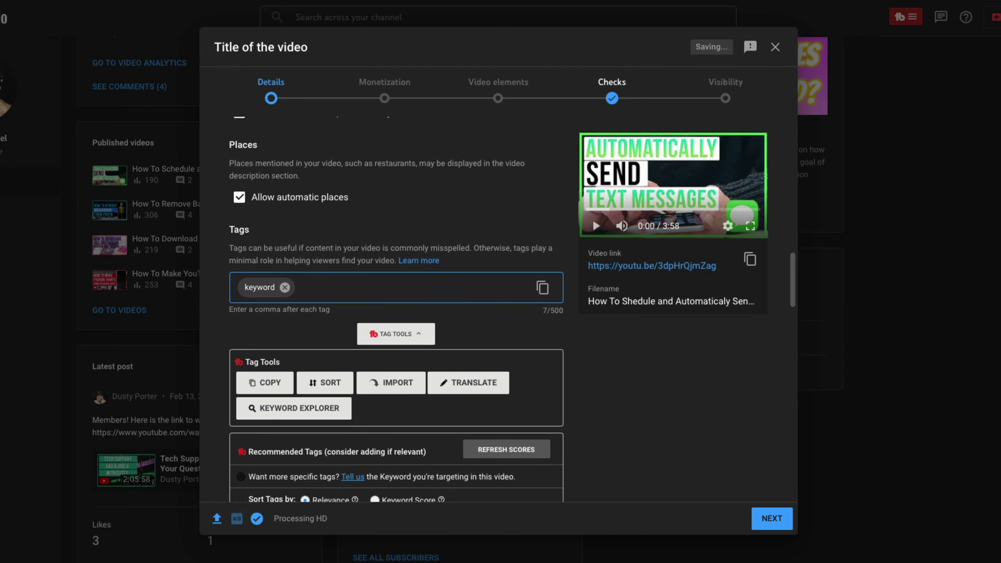
pyautogui.write(',keyword phrases,')
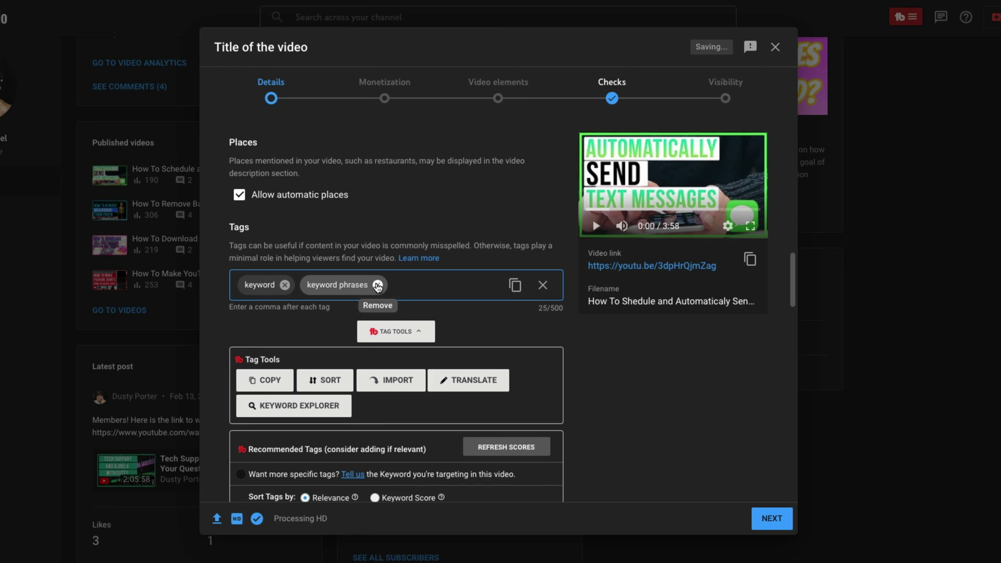
pyautogui.scroll(-5, 459, 287)
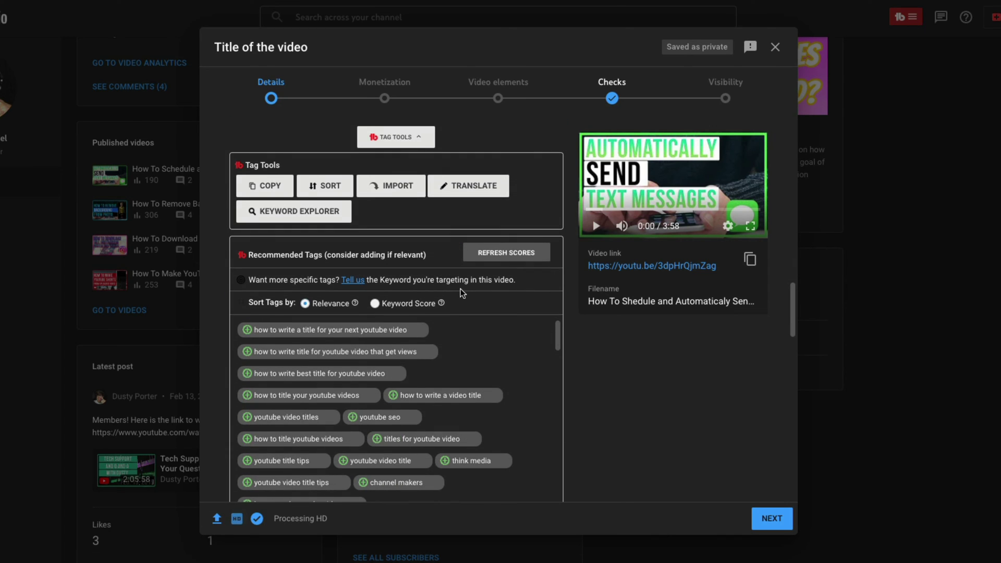
pyautogui.scroll(-5, 461, 293)
pyautogui.scroll(-5, 671, 317)
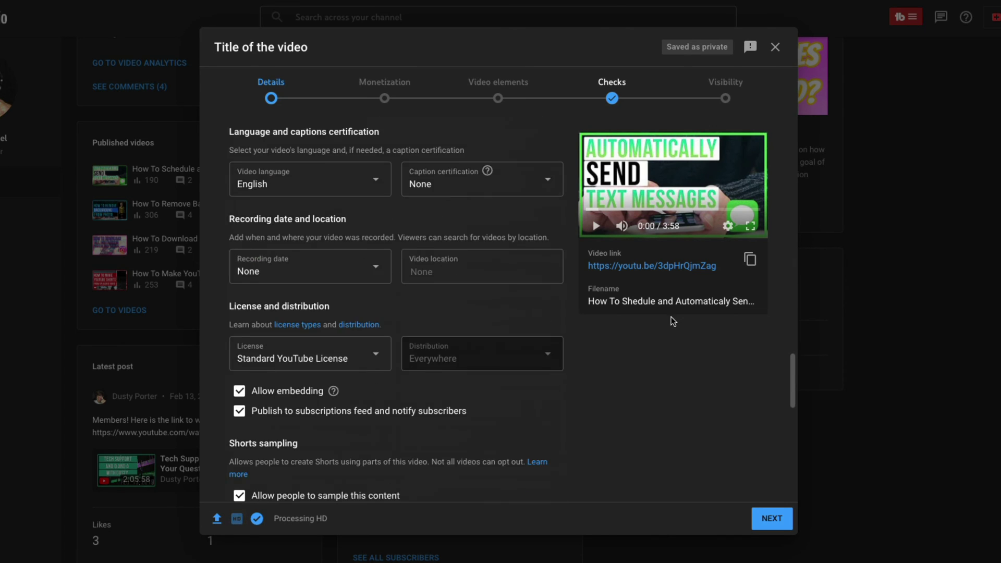
pyautogui.scroll(1, 675, 327)
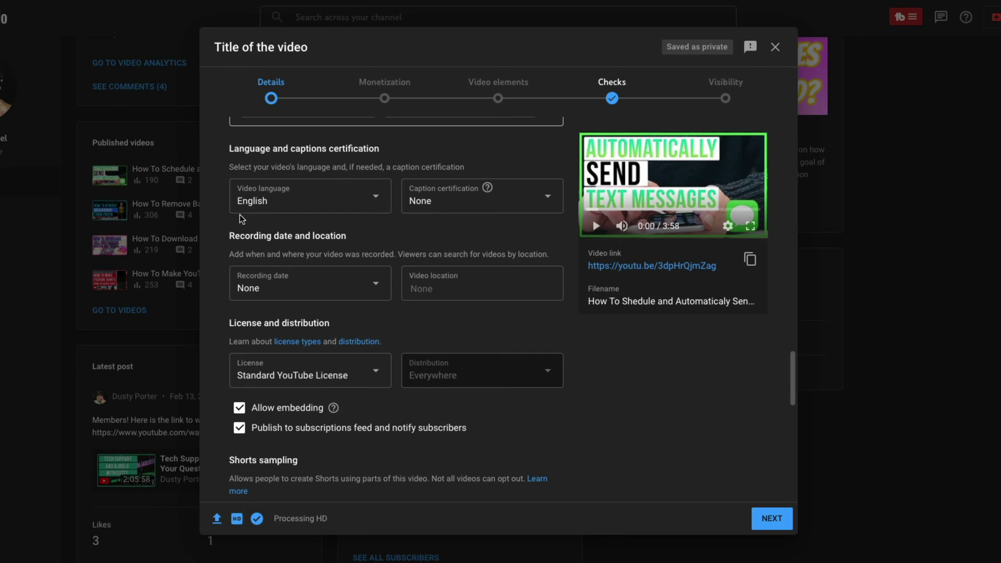
pyautogui.scroll(-1, 414, 239)
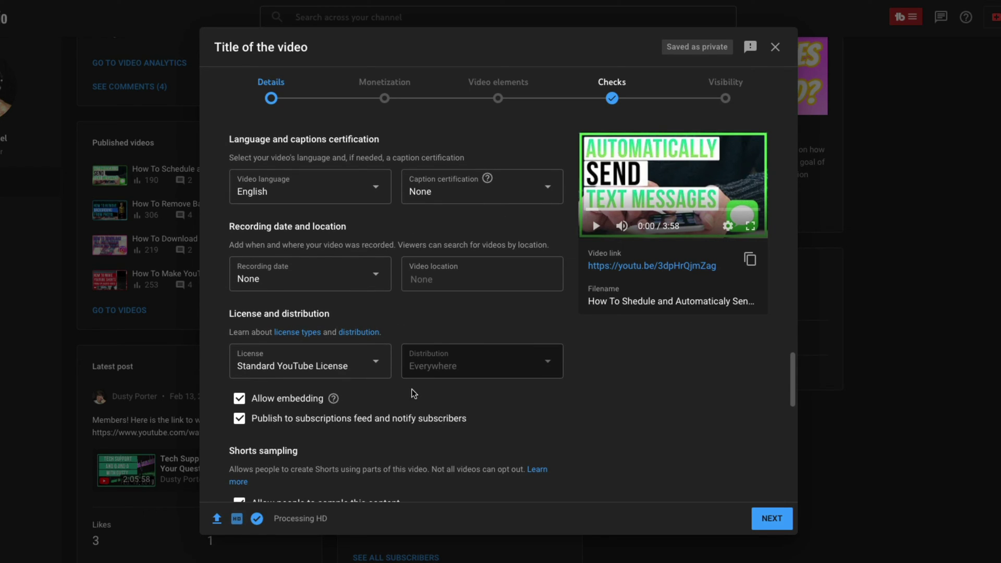
pyautogui.scroll(1, 432, 292)
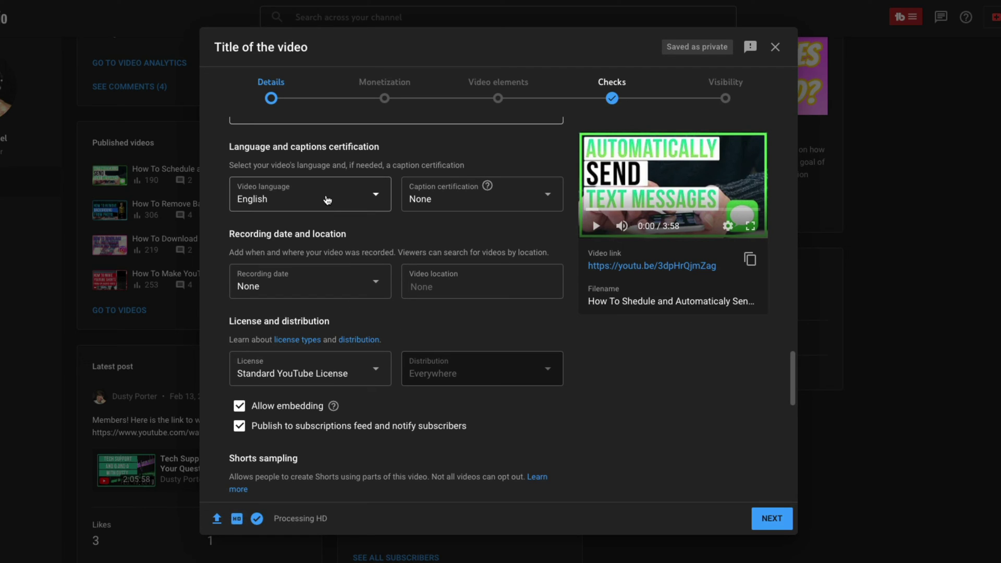
pyautogui.click(444, 202)
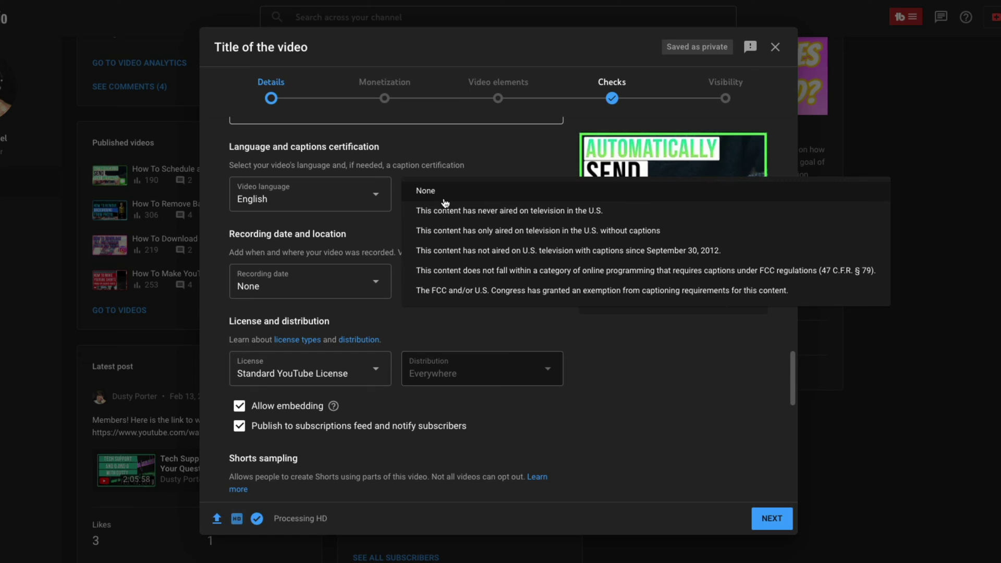
pyautogui.click(715, 399)
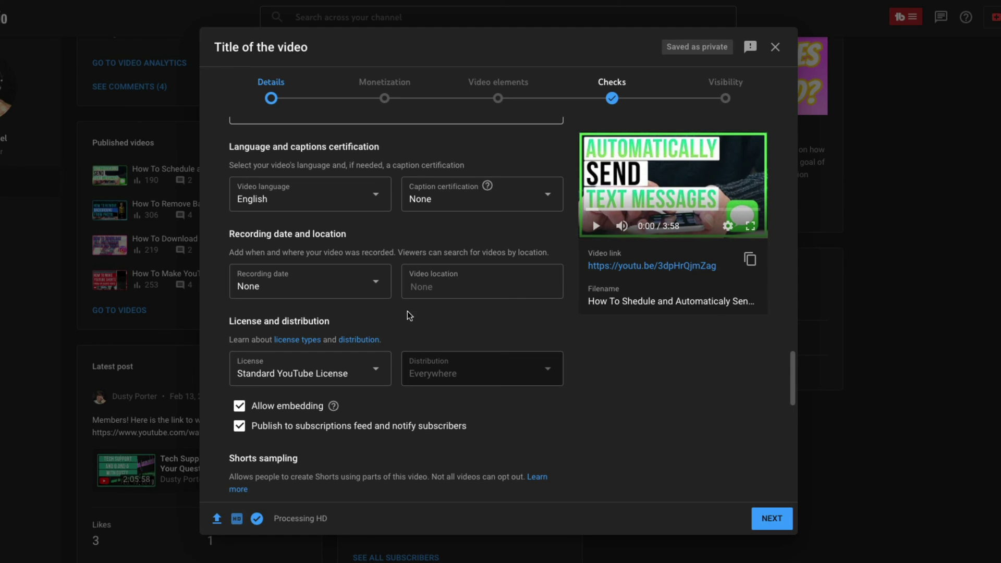
pyautogui.click(350, 292)
pyautogui.click(478, 332)
pyautogui.scroll(-2, 468, 342)
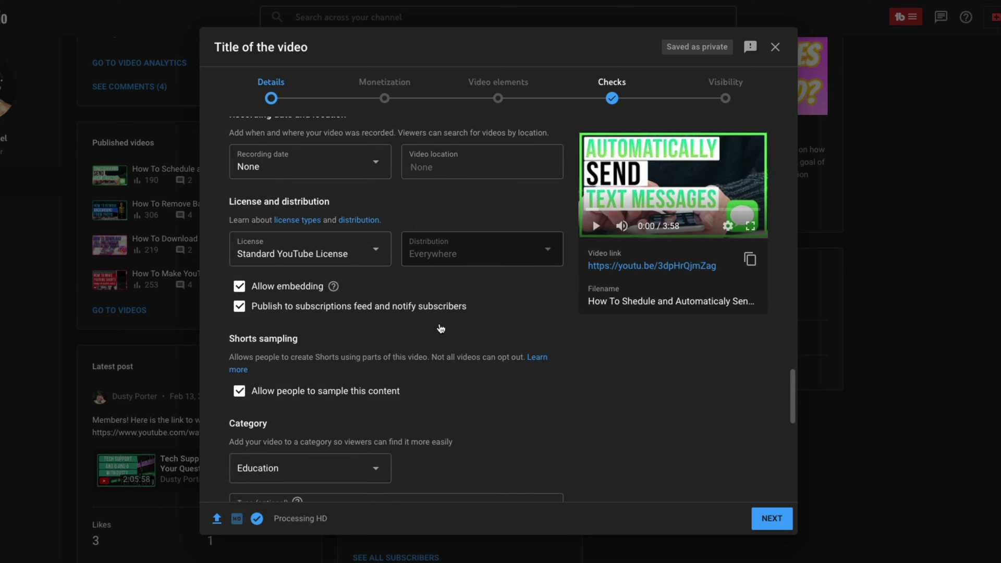
pyautogui.scroll(-1, 441, 328)
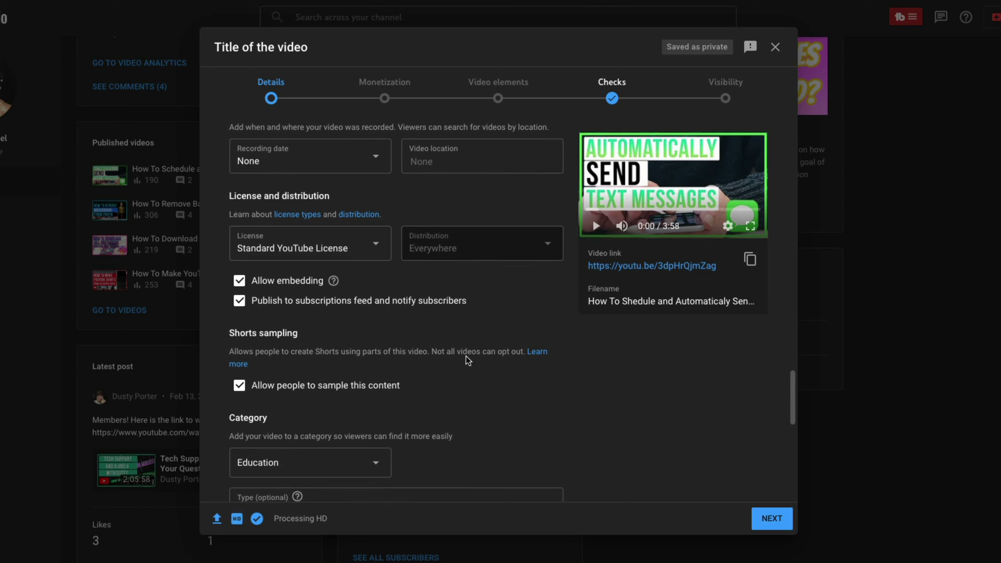
pyautogui.scroll(-1, 465, 356)
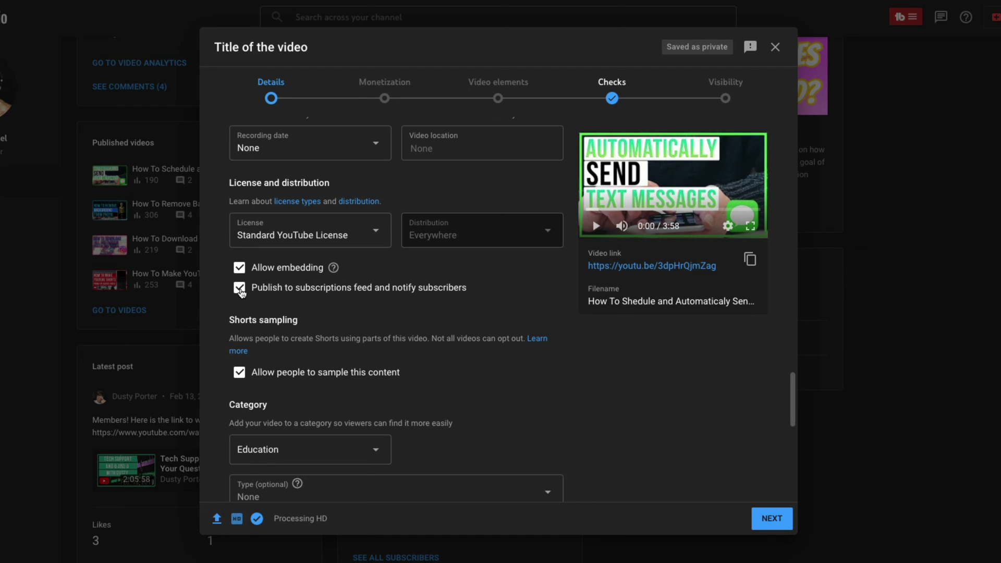
pyautogui.click(241, 291)
pyautogui.click(241, 291)
pyautogui.scroll(-2, 340, 315)
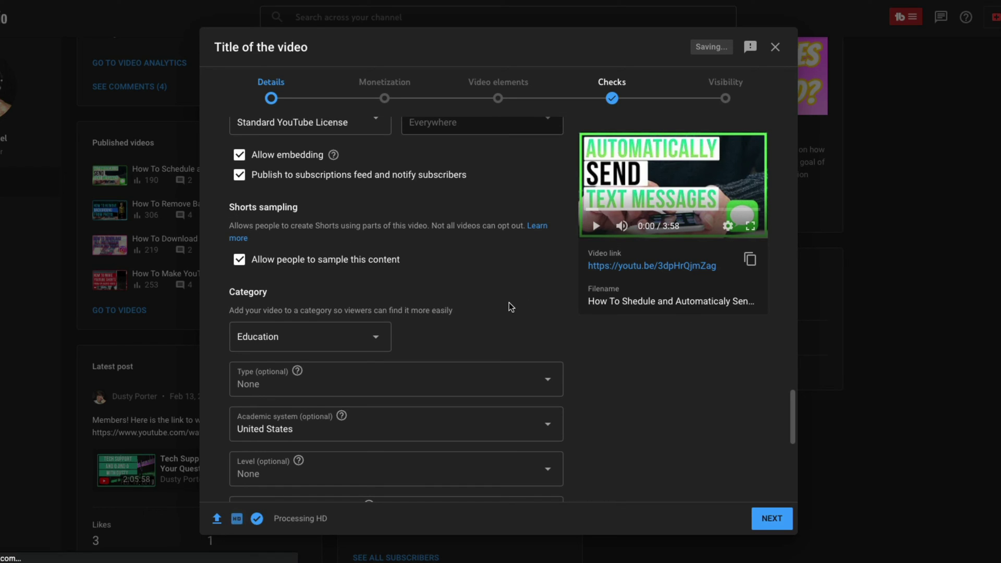
pyautogui.scroll(-2, 506, 298)
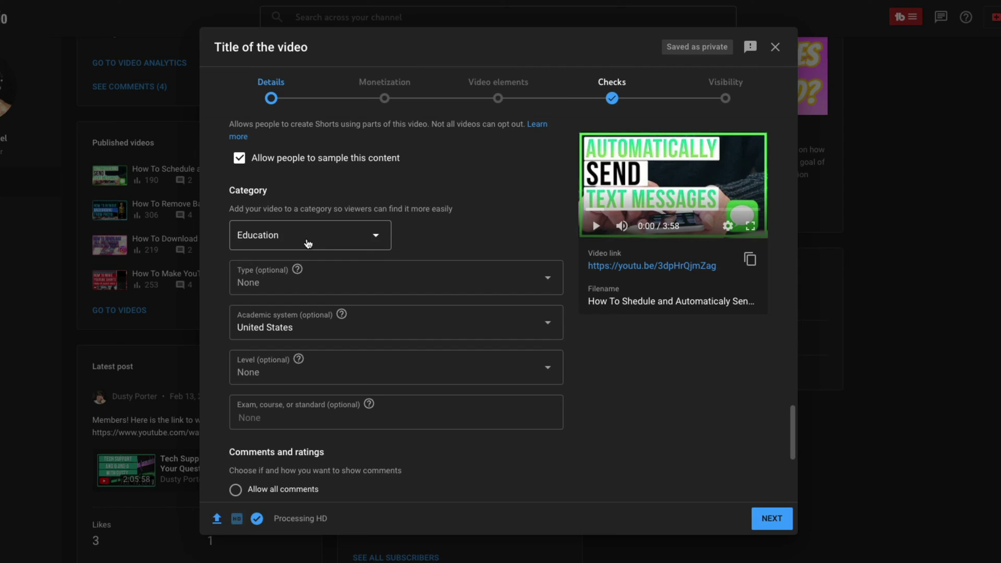
pyautogui.scroll(-3, 389, 264)
pyautogui.scroll(-3, 478, 452)
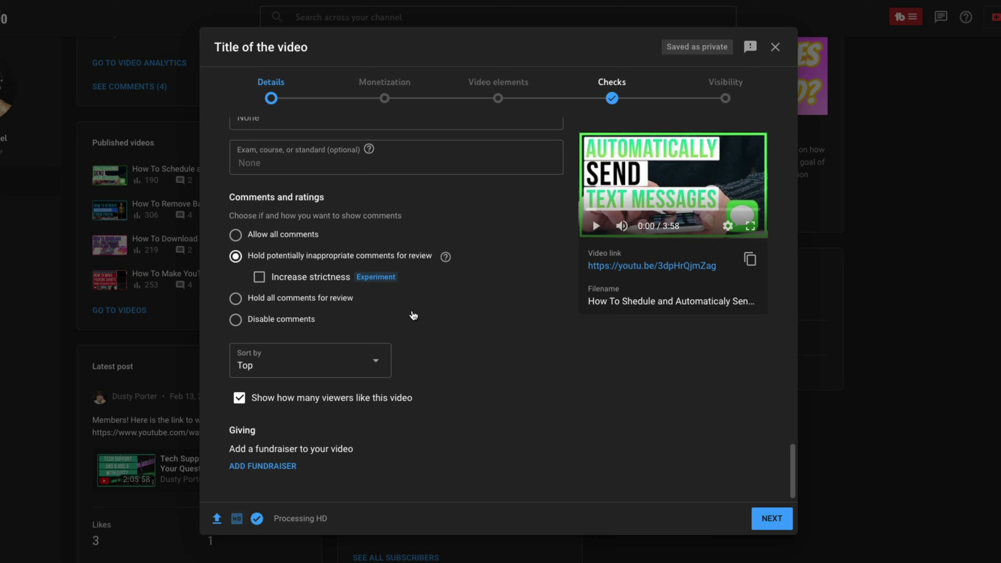
pyautogui.scroll(-1, 417, 324)
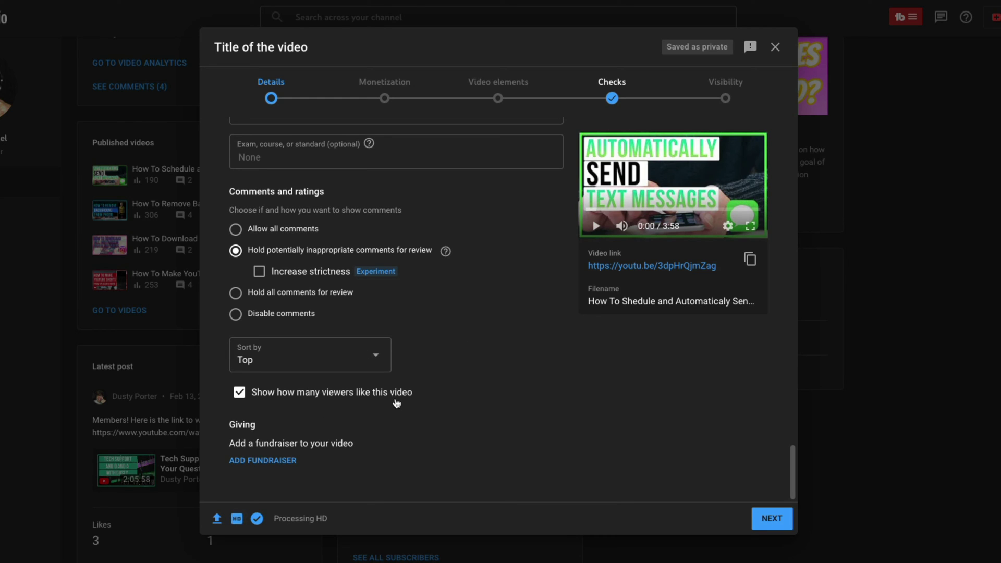
pyautogui.click(240, 395)
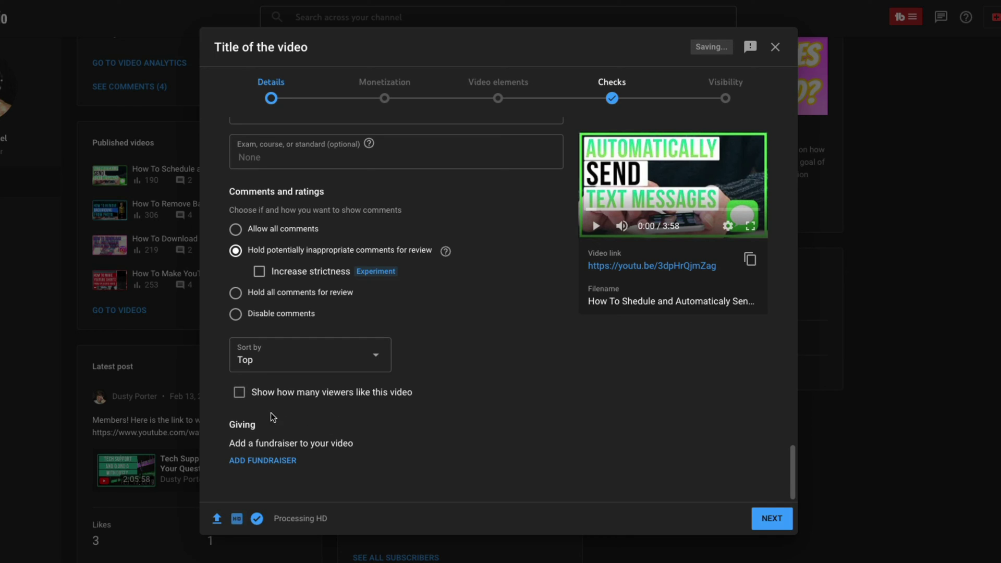
pyautogui.click(241, 395)
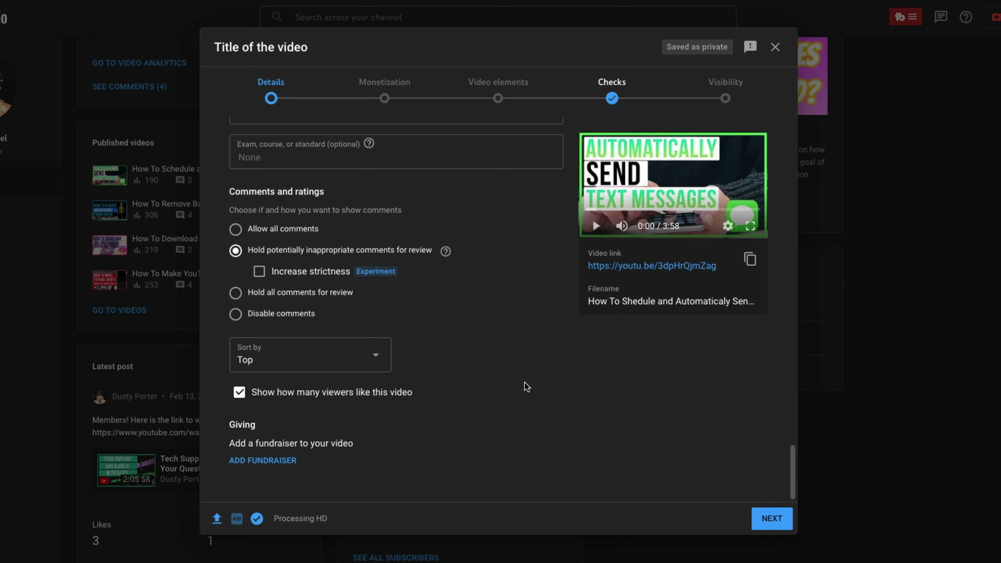
# Advance to the Monetization step and set monetization to On.
pyautogui.click(772, 519)
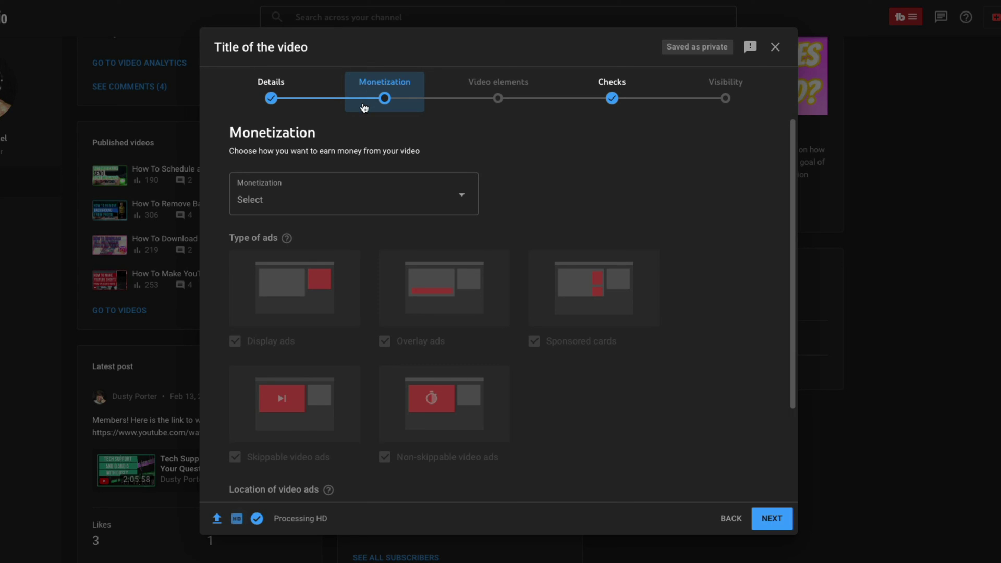
pyautogui.click(387, 205)
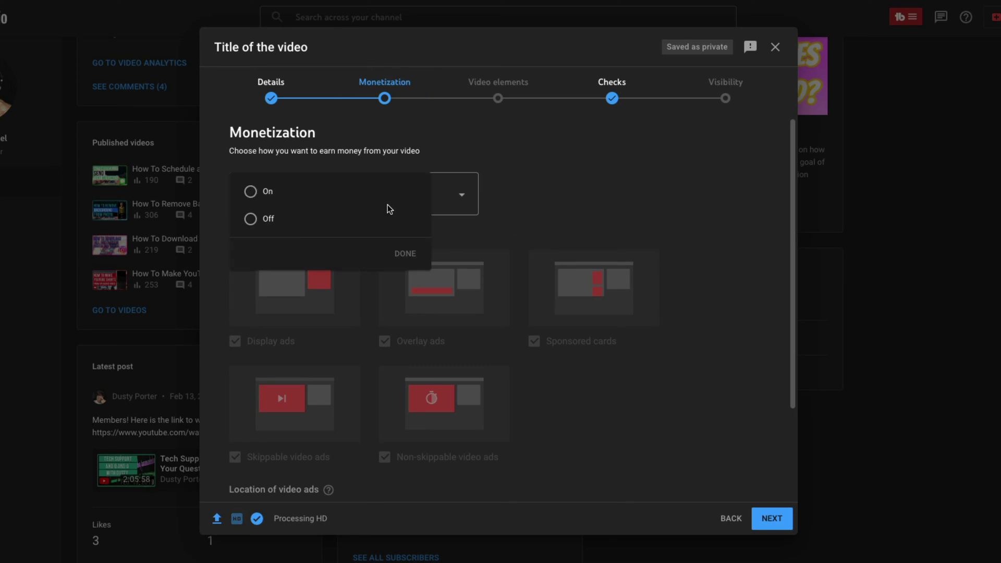
pyautogui.click(251, 192)
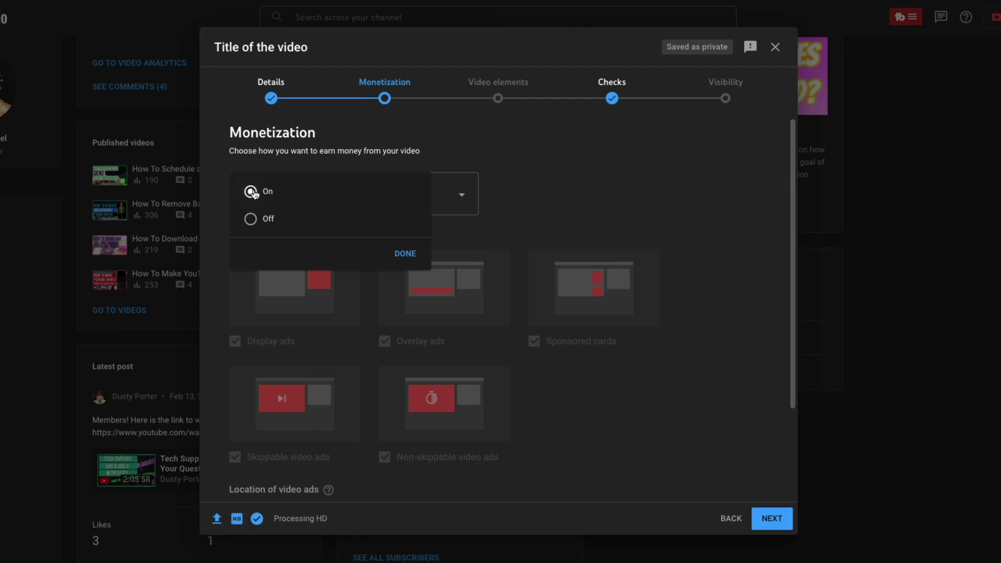
pyautogui.click(407, 255)
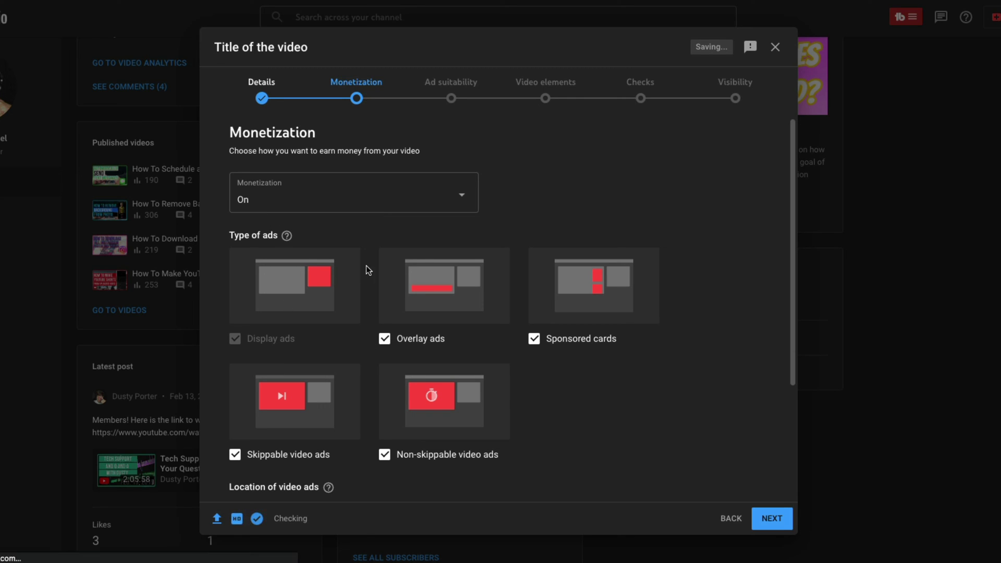
# Open the ad suitability questions and review the Inappropriate language options.
pyautogui.click(772, 518)
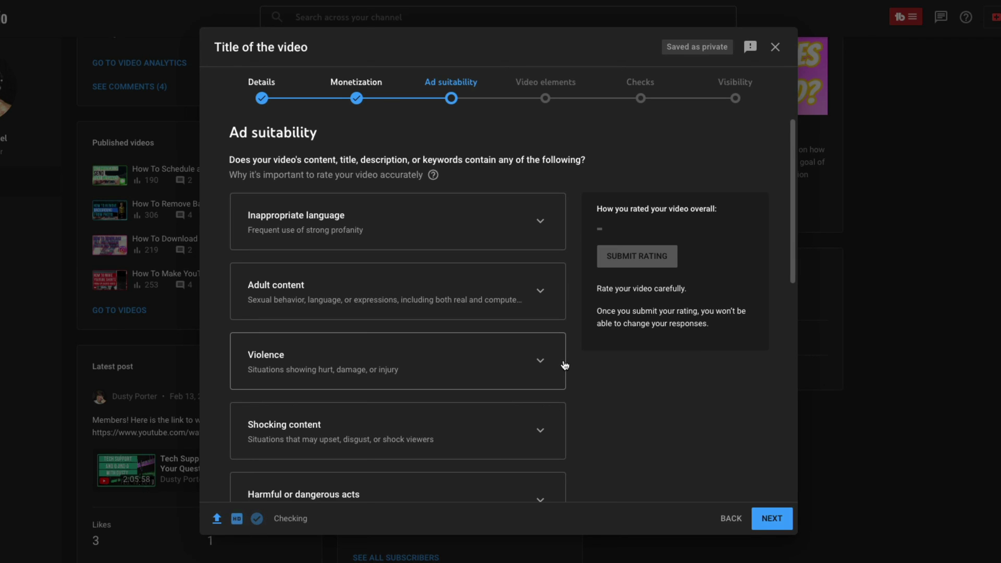
pyautogui.scroll(-1, 565, 358)
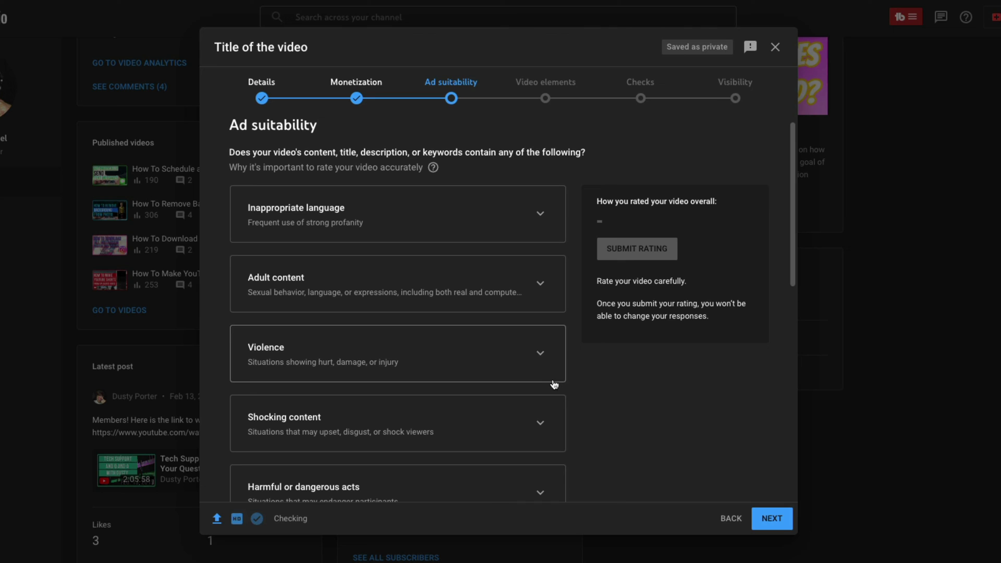
pyautogui.scroll(-1, 557, 386)
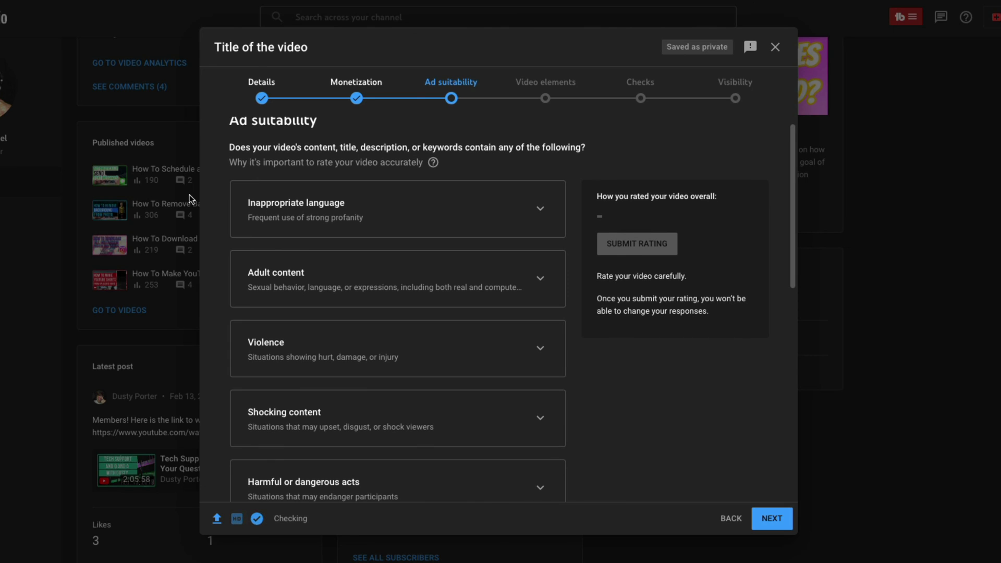
pyautogui.click(472, 214)
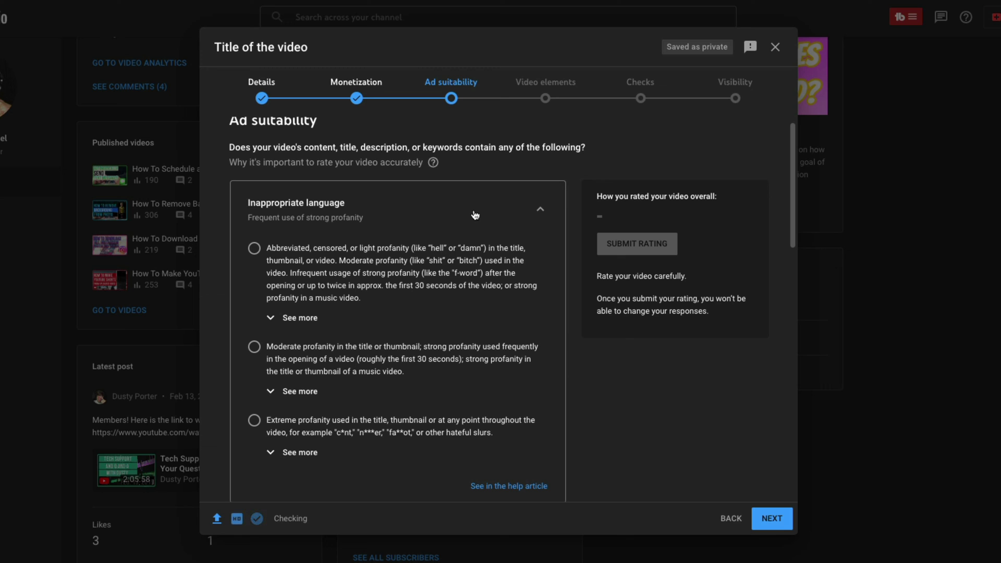
pyautogui.click(474, 215)
# Mark 'None of the above', submit the Safe for ads rating, and continue to Video elements.
pyautogui.scroll(-2, 468, 218)
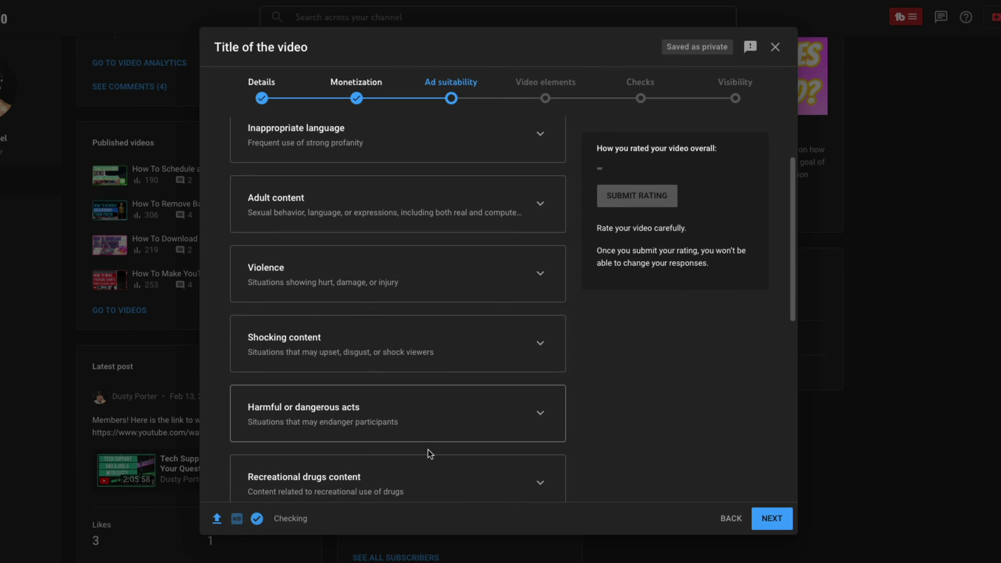
pyautogui.scroll(-1, 436, 405)
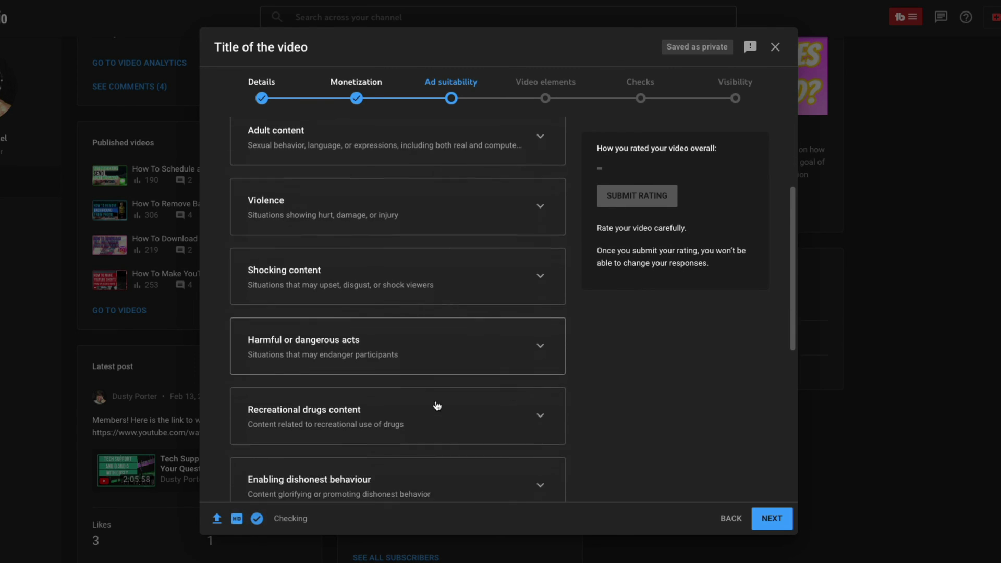
pyautogui.scroll(-1, 437, 406)
pyautogui.scroll(-4, 437, 405)
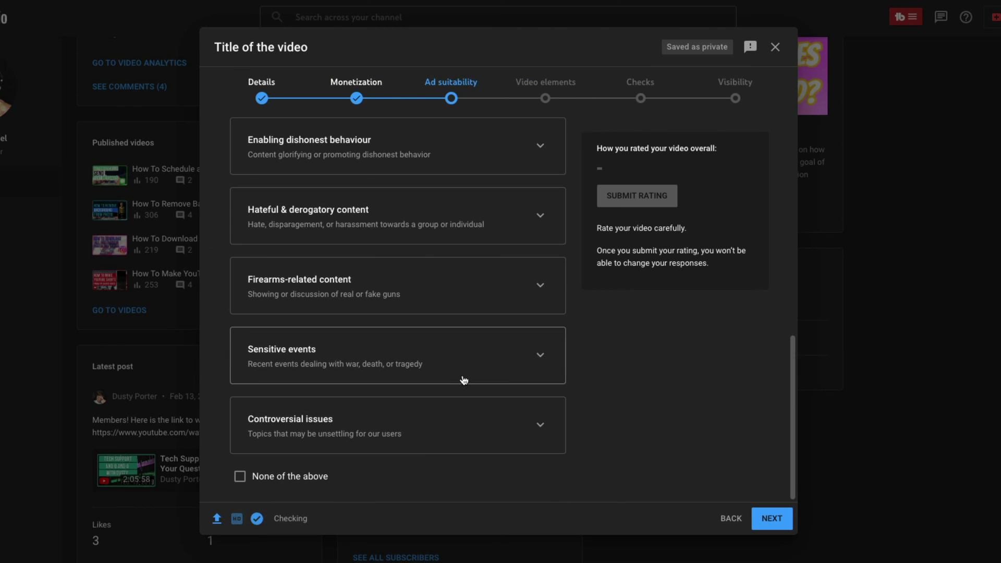
pyautogui.click(239, 476)
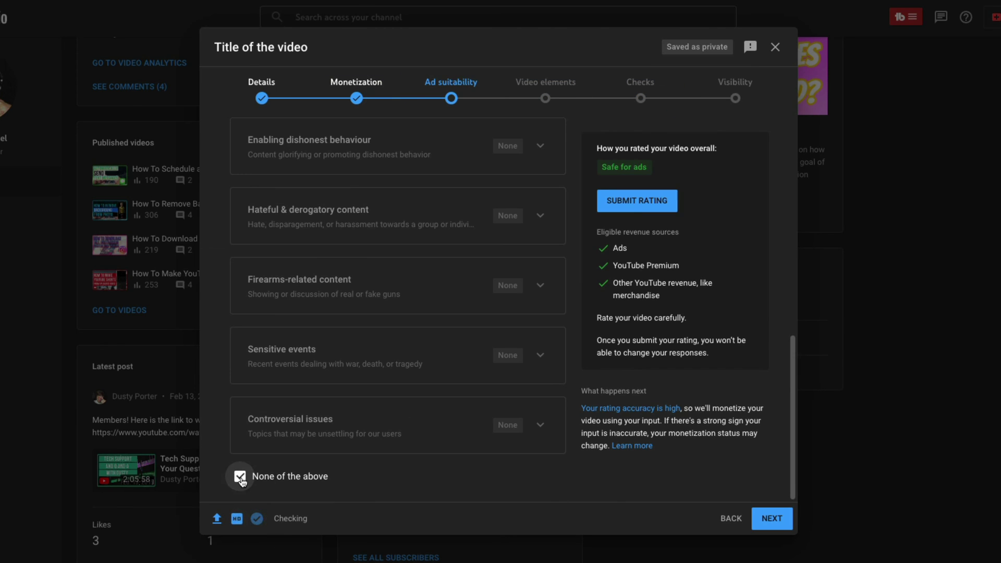
pyautogui.click(638, 205)
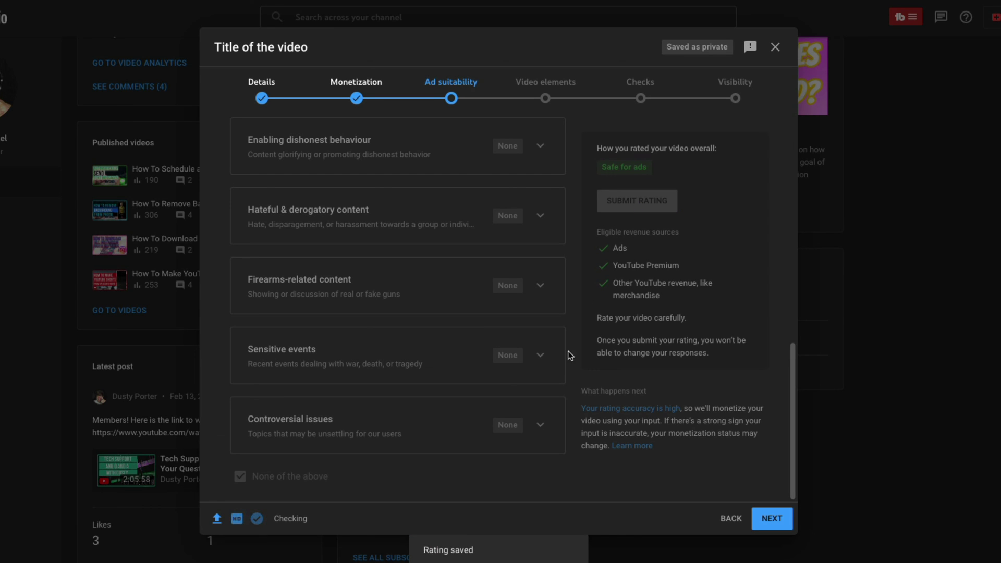
pyautogui.click(771, 519)
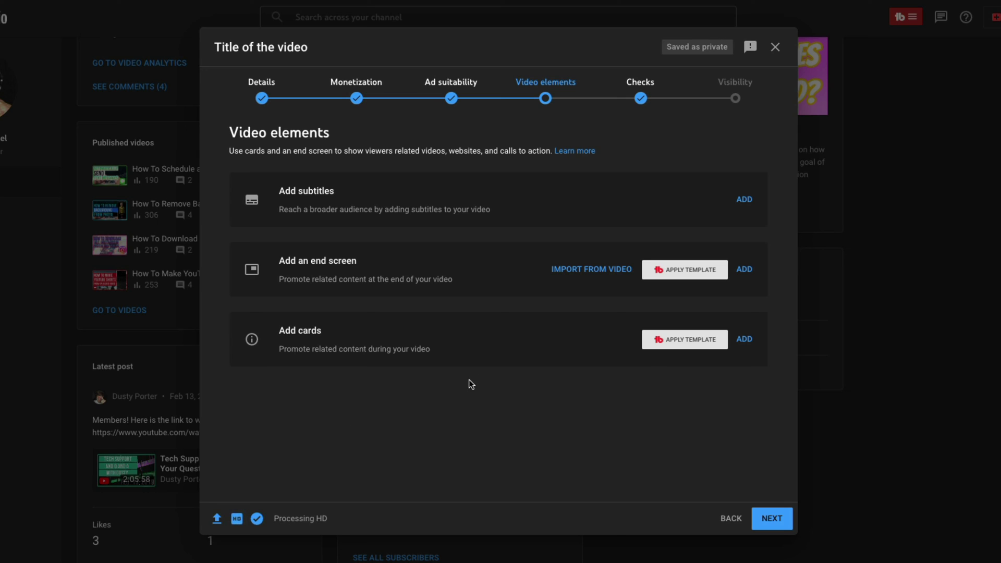
# Skip Video elements and advance to the Checks step.
pyautogui.click(779, 523)
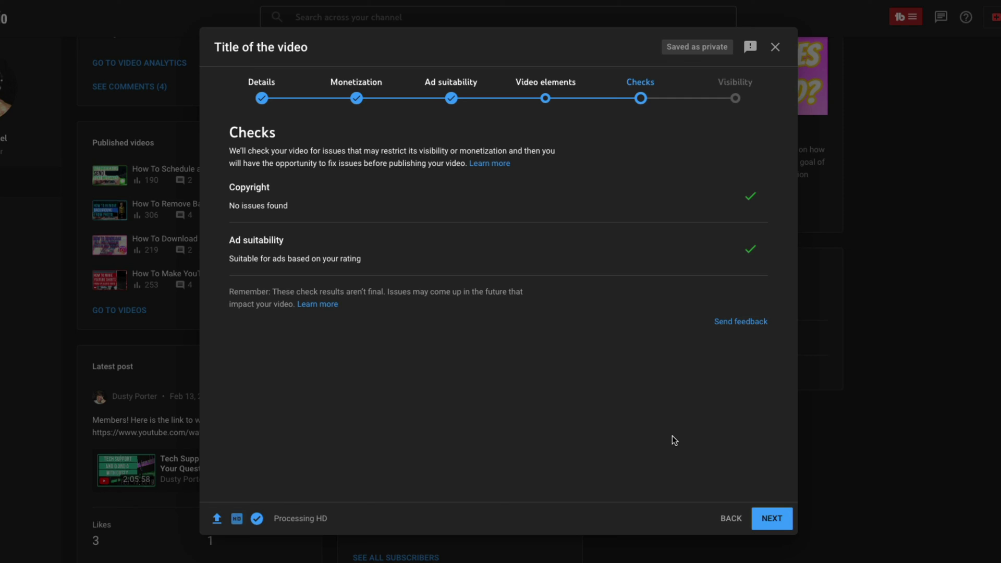
# On the Visibility step, try Public, then return the video to Unlisted.
pyautogui.click(787, 522)
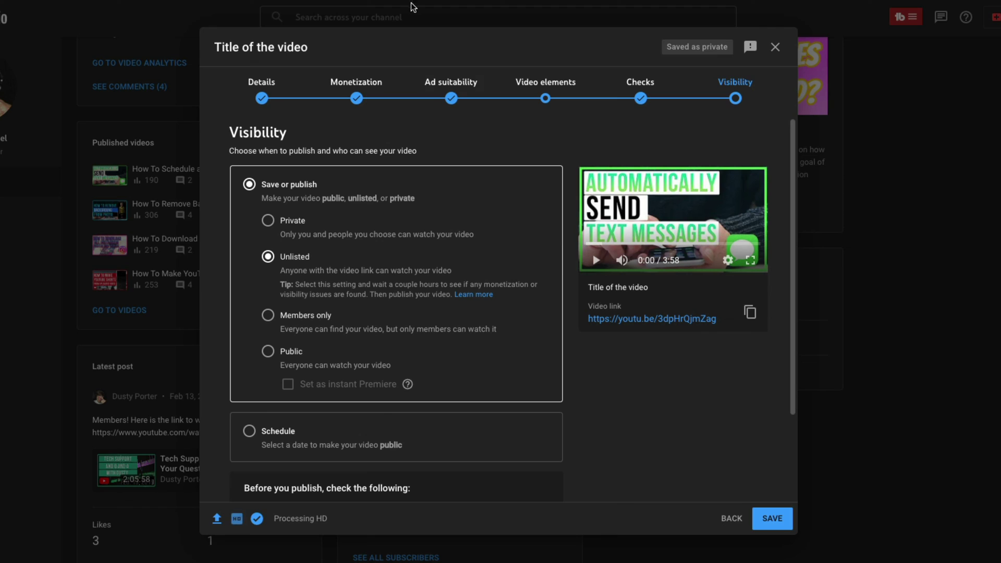
pyautogui.click(269, 354)
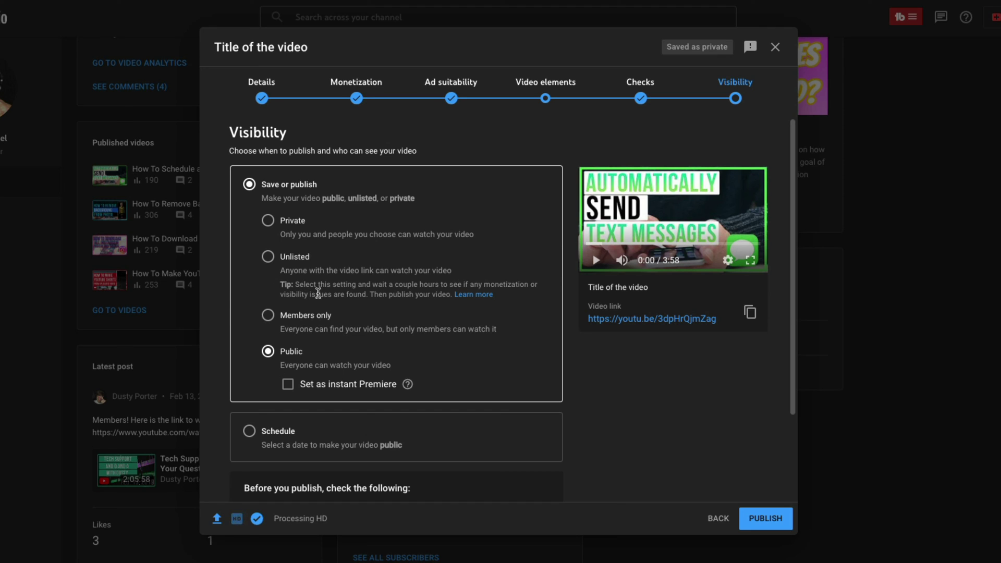
pyautogui.click(268, 257)
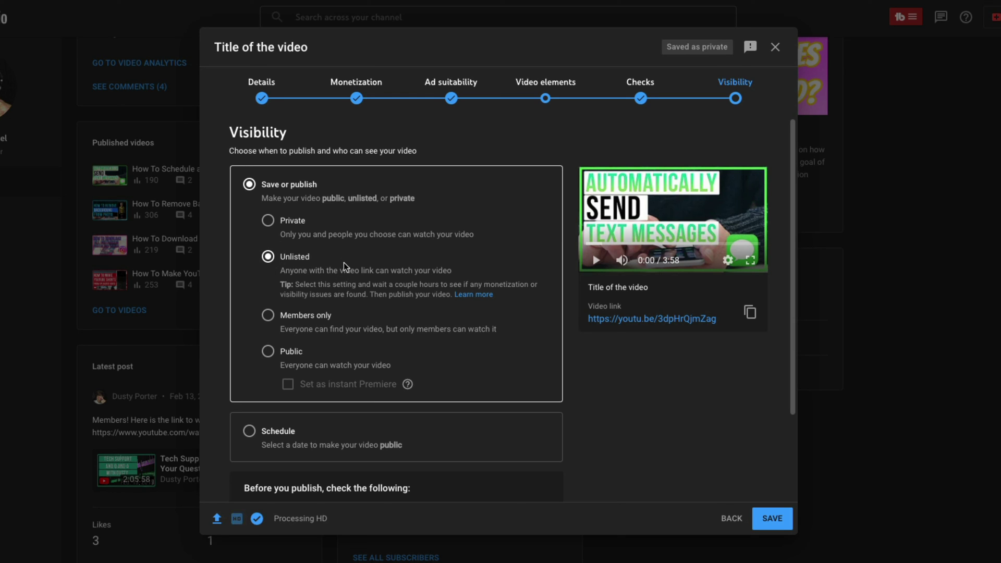
pyautogui.scroll(-1, 364, 320)
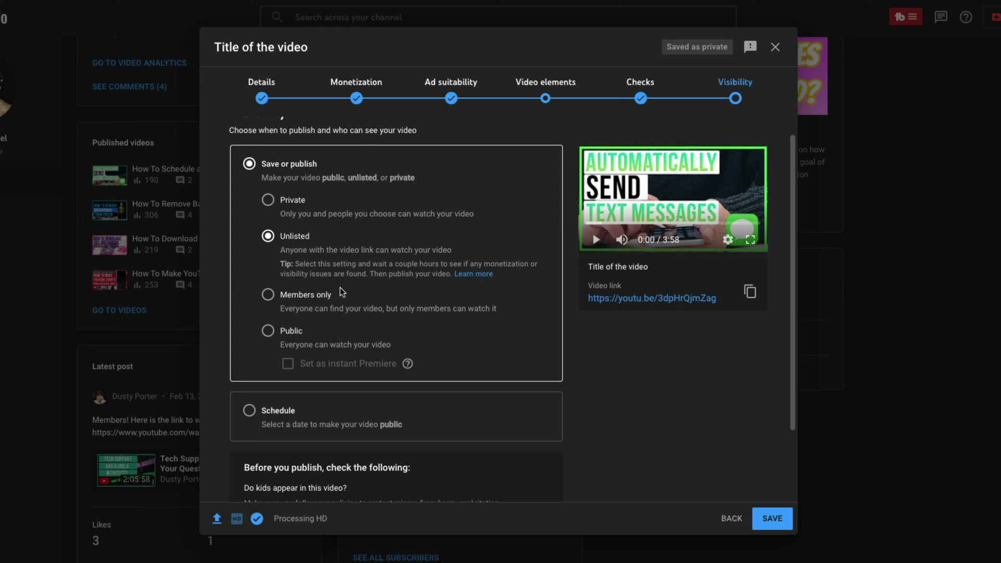
pyautogui.scroll(-2, 356, 290)
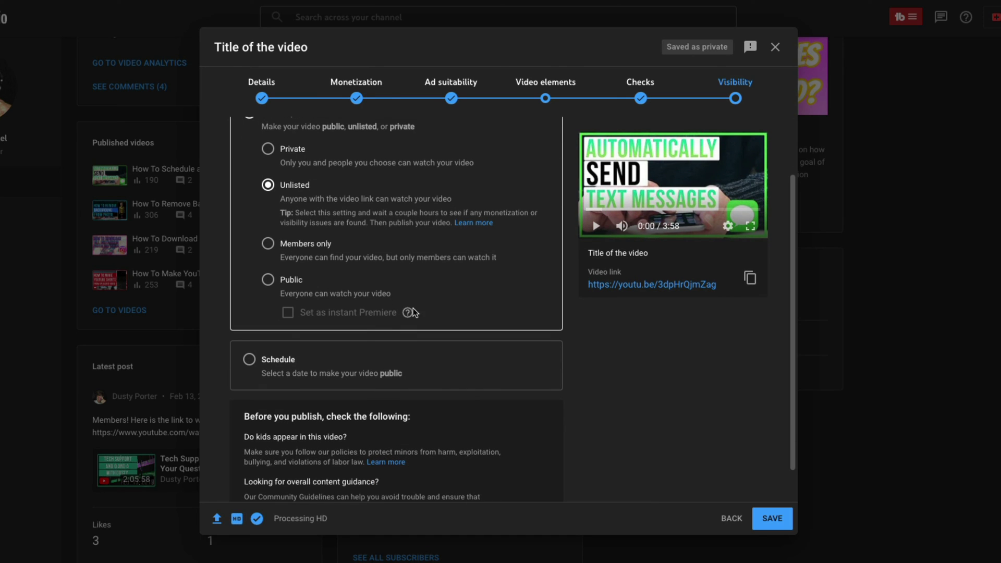
pyautogui.scroll(-1, 466, 270)
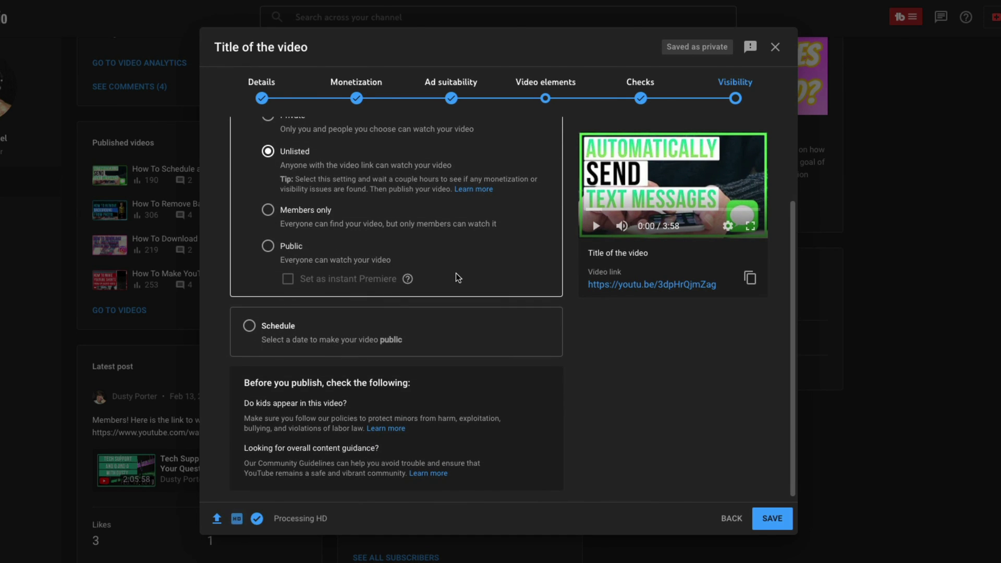
# Schedule the video to go public on Oct 28, 2022 at 1:45 AM.
pyautogui.click(250, 326)
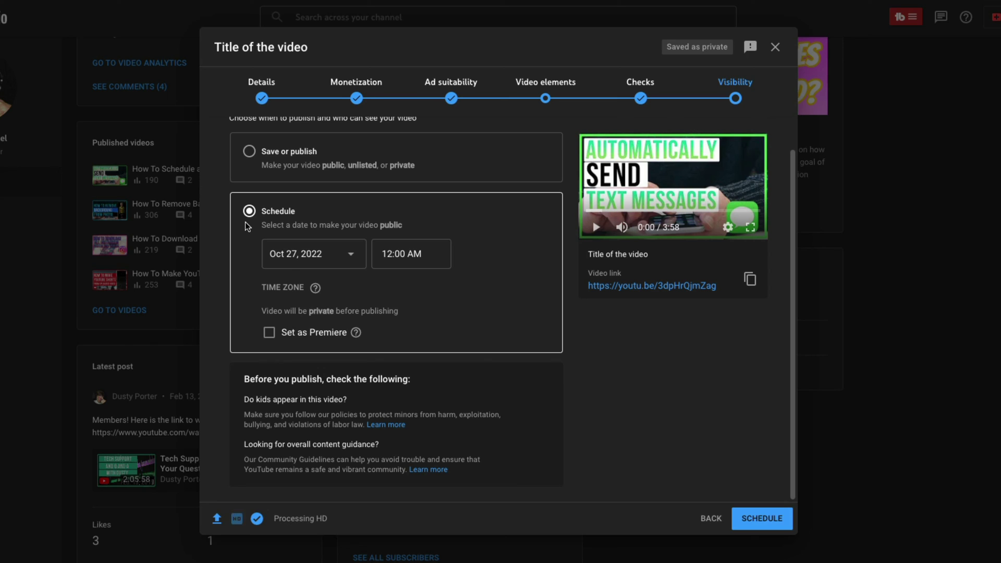
pyautogui.click(302, 254)
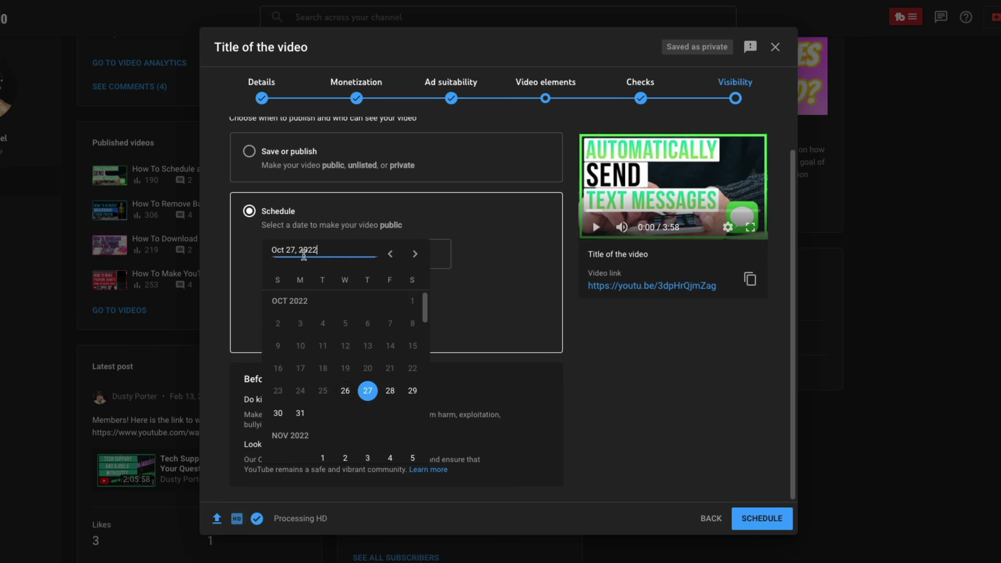
pyautogui.click(391, 392)
pyautogui.click(399, 261)
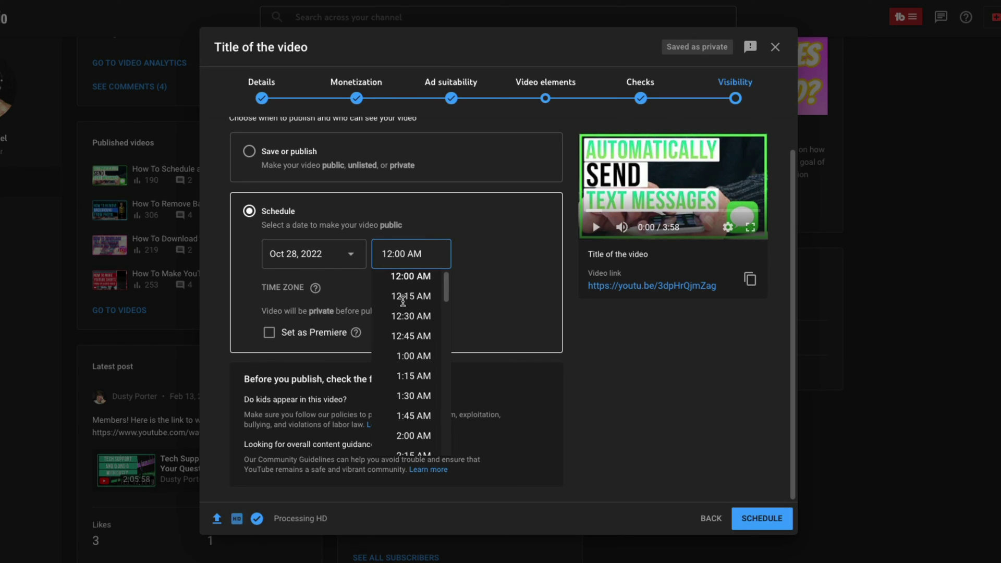
pyautogui.click(412, 415)
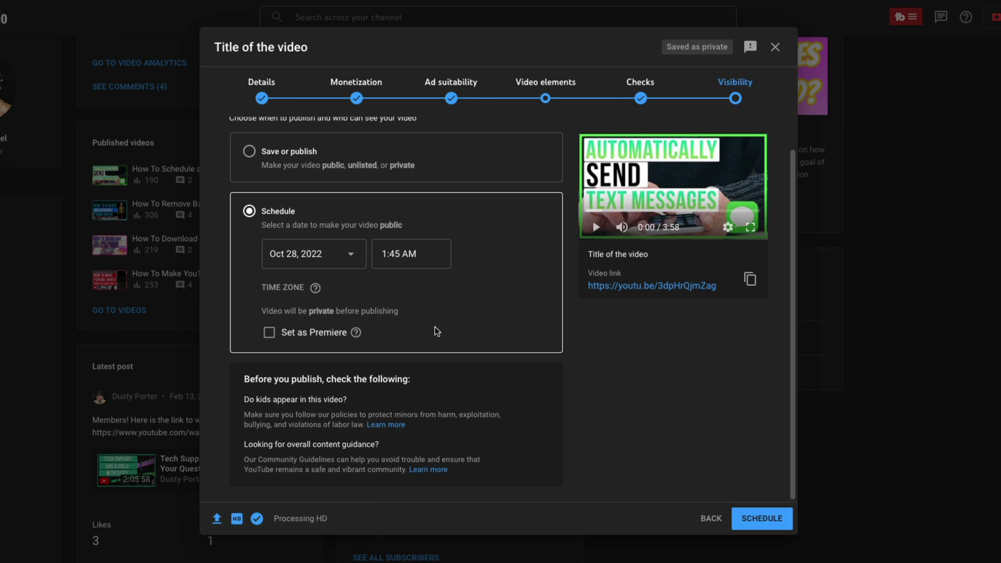
pyautogui.scroll(1, 438, 335)
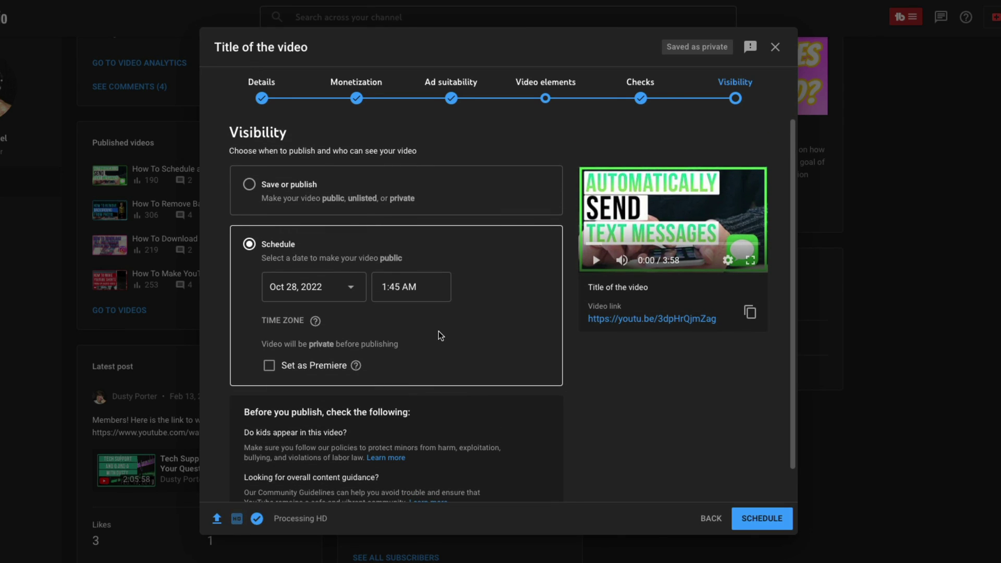
# Drop the schedule and set the video to Public under Save or publish.
pyautogui.click(250, 185)
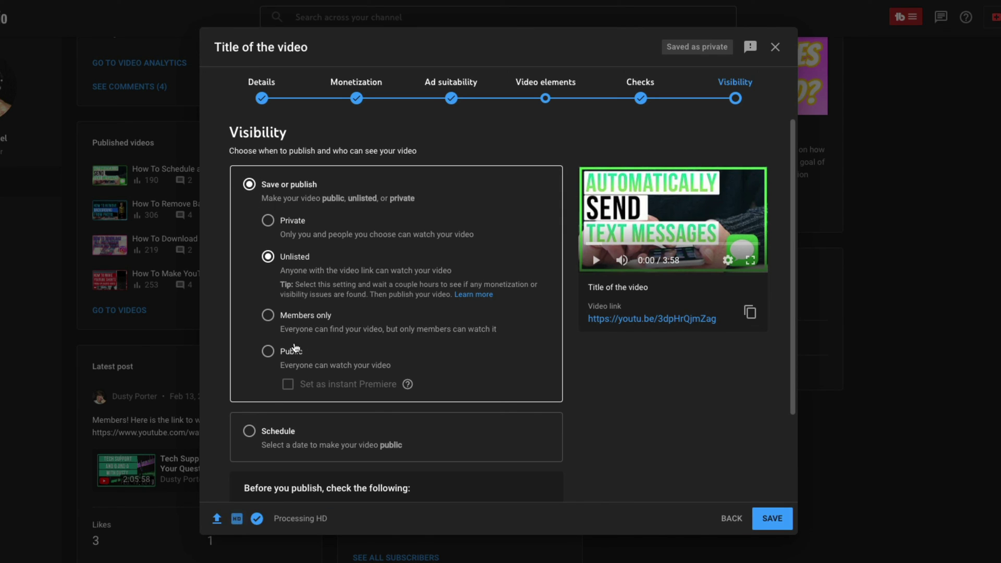
pyautogui.scroll(-1, 696, 427)
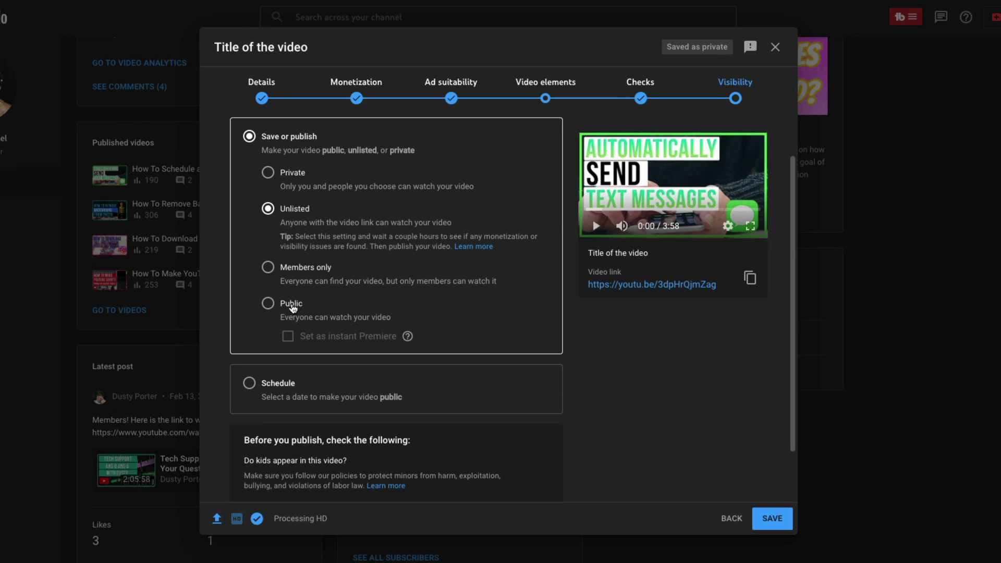
pyautogui.click(269, 305)
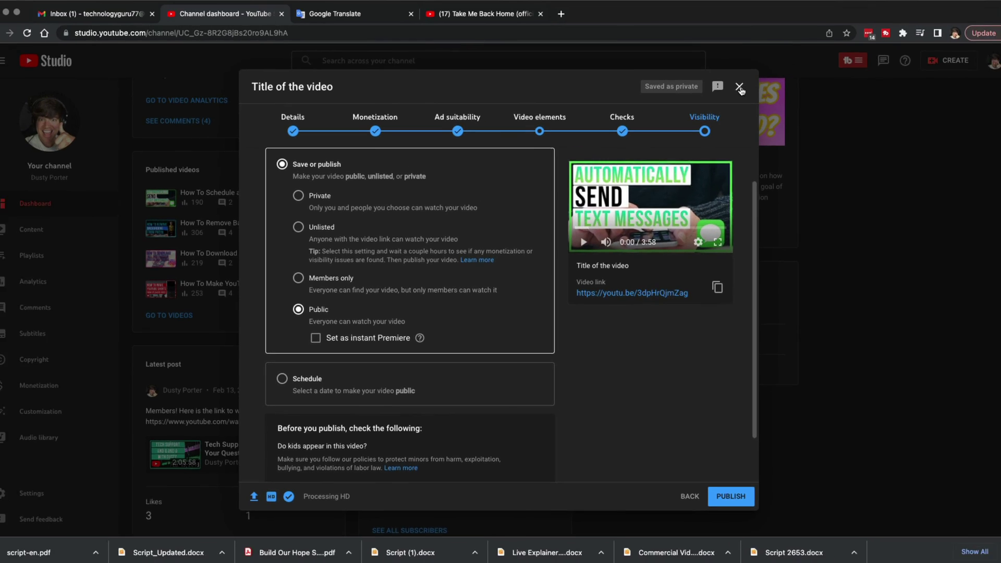
# Close the upload dialog as a draft and view the Channel content list.
pyautogui.click(776, 47)
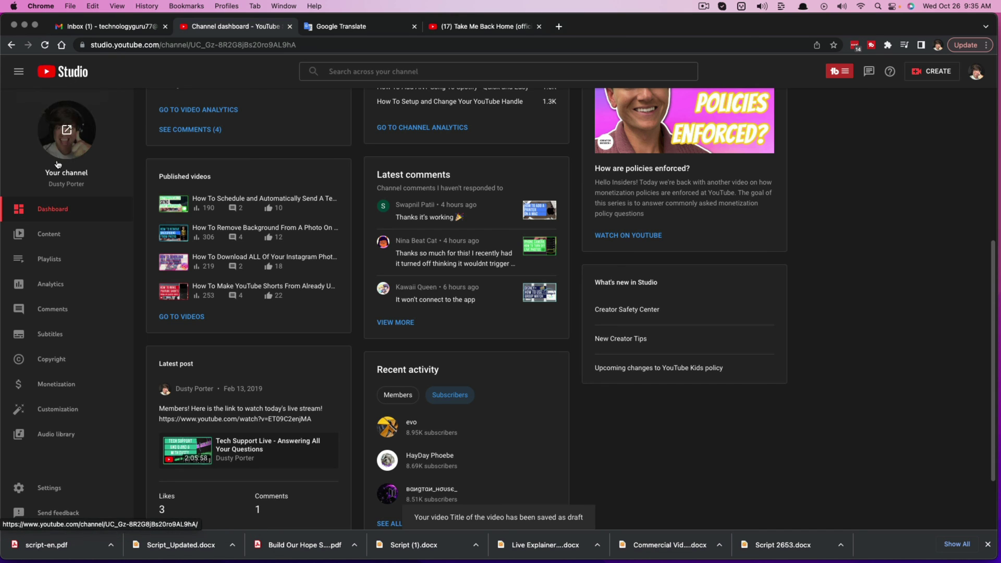
pyautogui.click(58, 239)
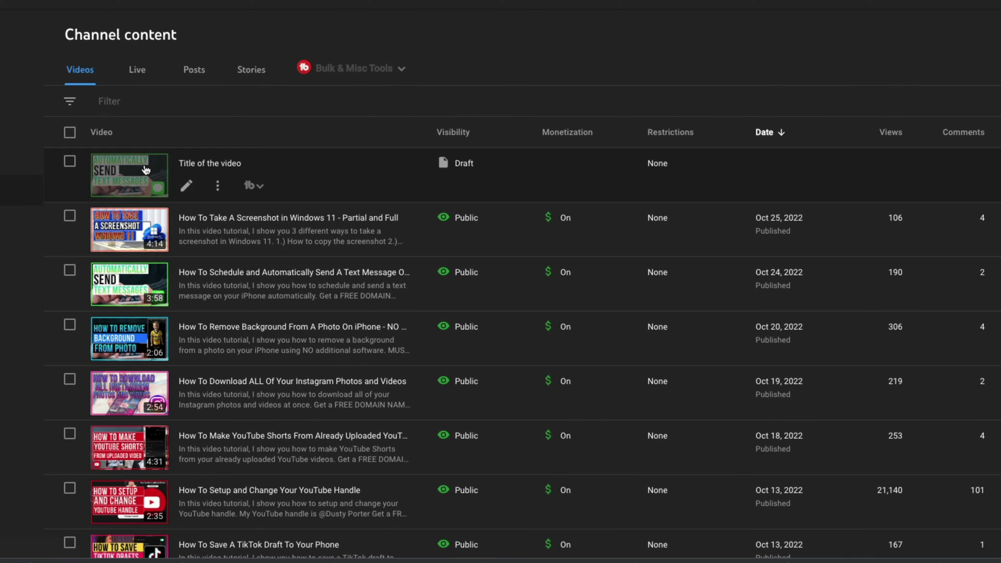
pyautogui.click(201, 165)
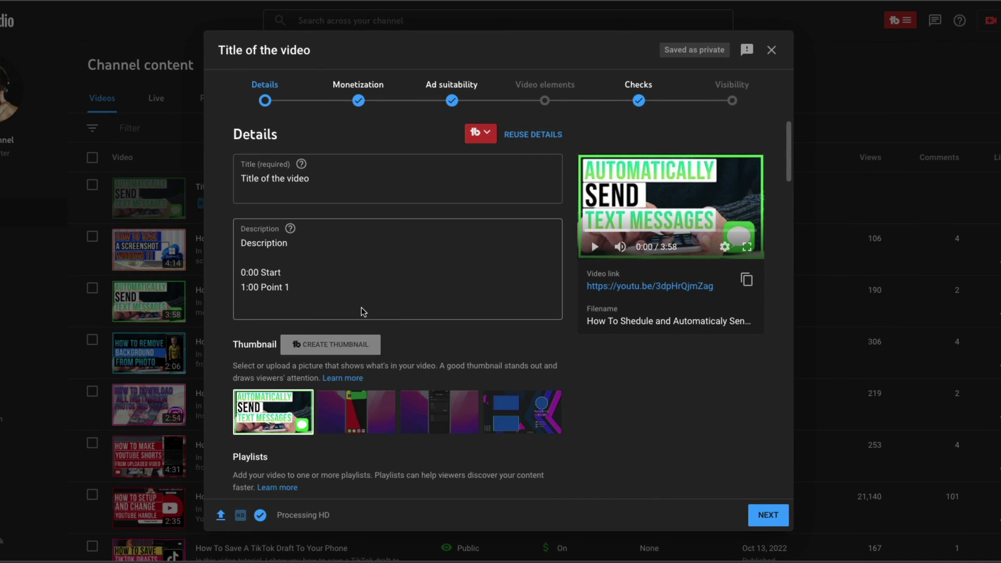
pyautogui.scroll(-3, 375, 316)
pyautogui.scroll(-4, 375, 316)
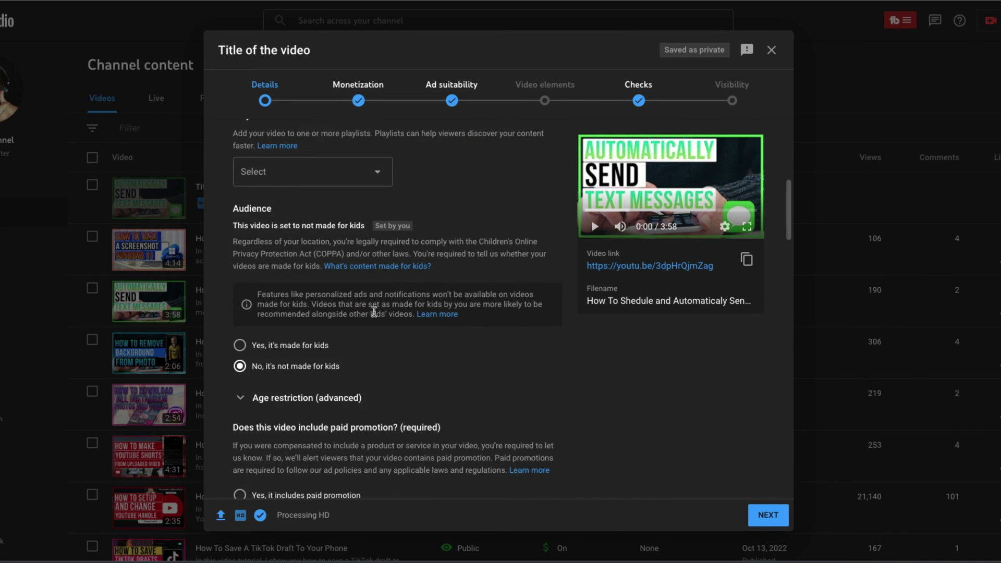
pyautogui.scroll(7, 389, 345)
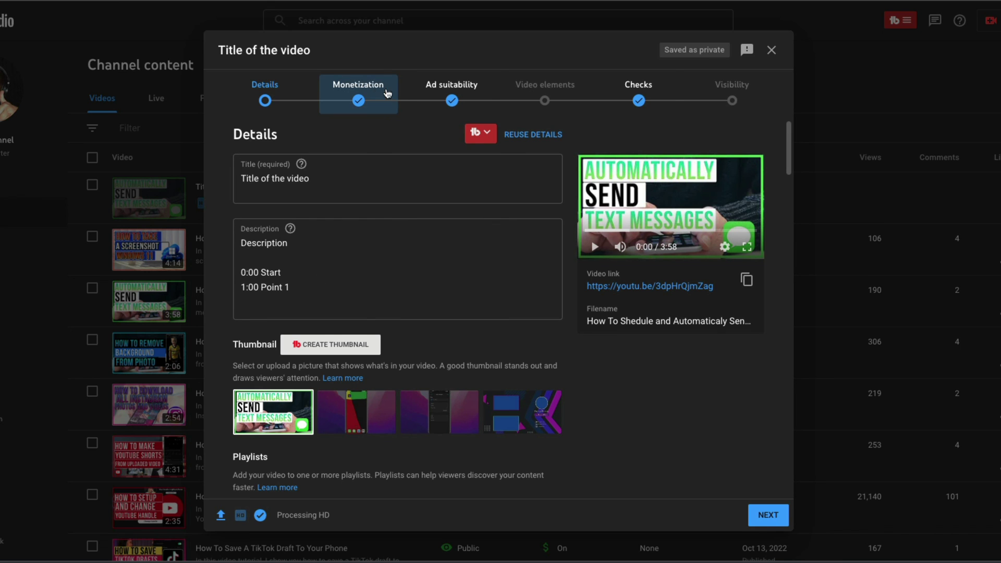
pyautogui.scroll(-7, 625, 414)
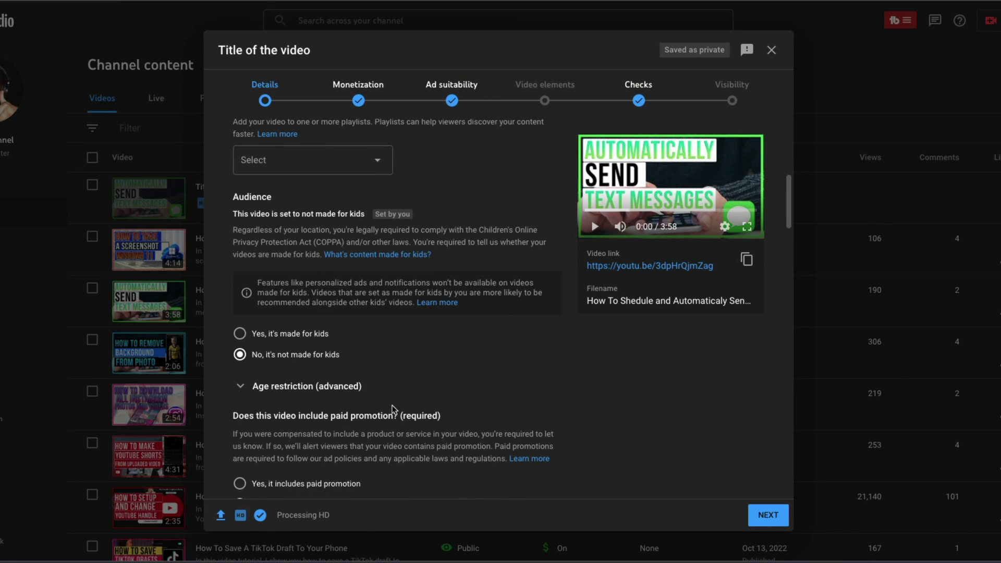
pyautogui.scroll(-3, 421, 315)
pyautogui.scroll(6, 422, 315)
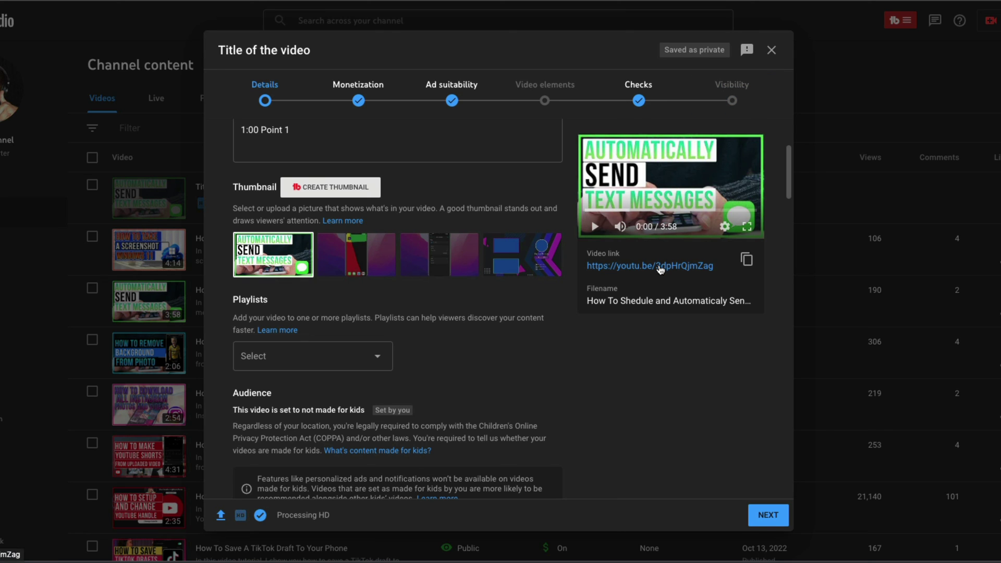
pyautogui.click(772, 50)
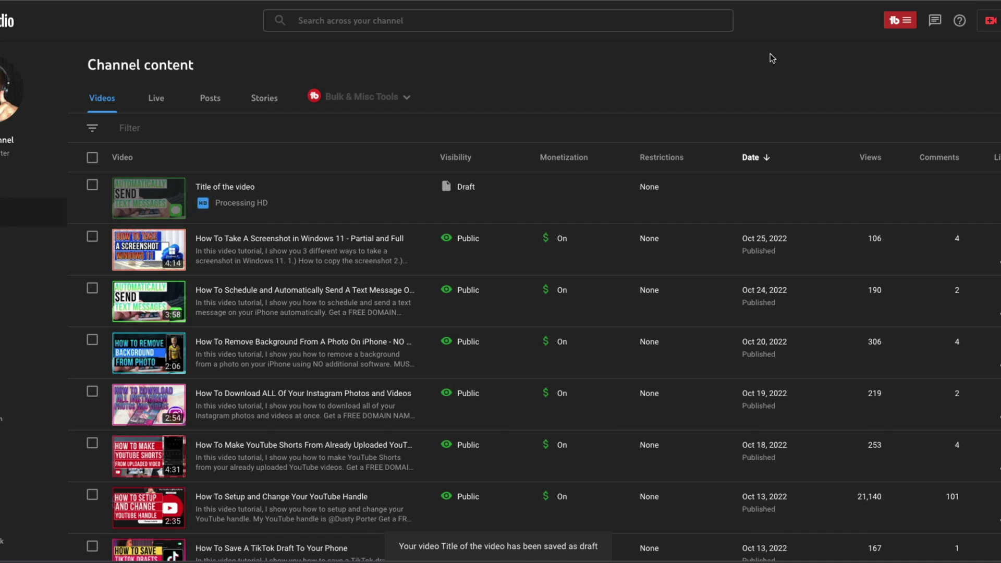